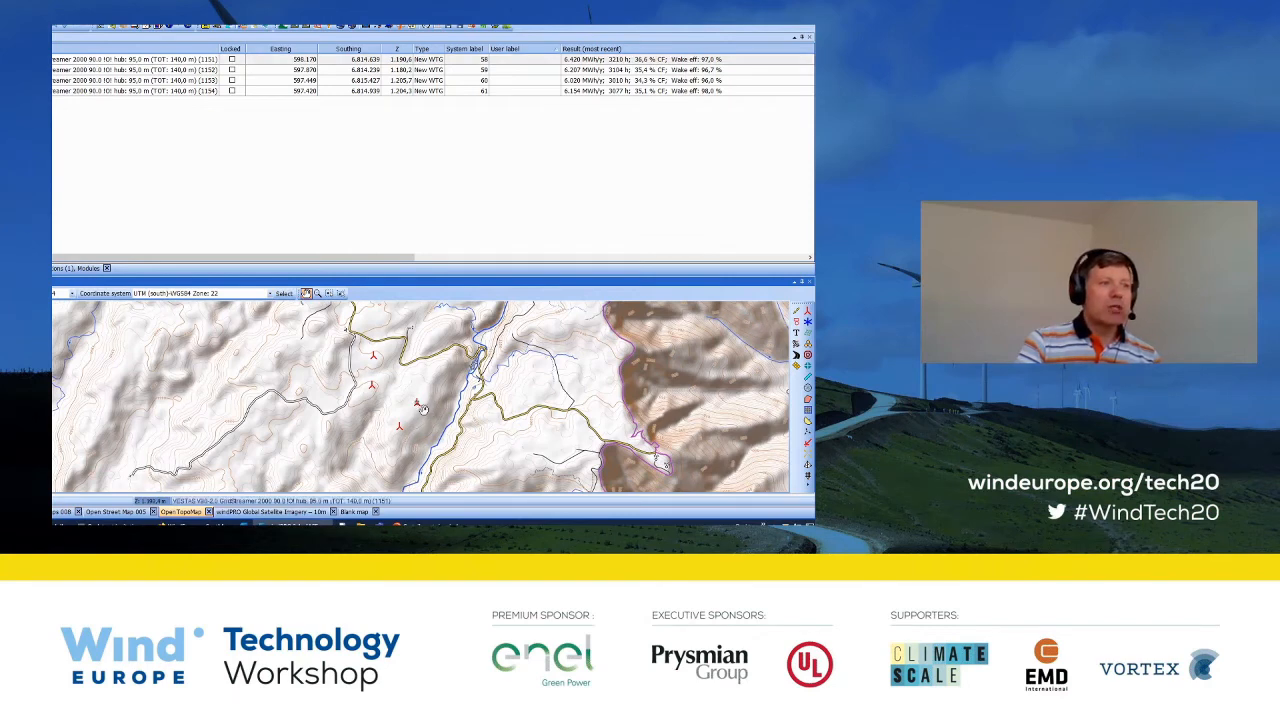
Add a curtailment rule of type Wind sector management in the properties of the easternmost turbine (1151)
right_click(418, 406)
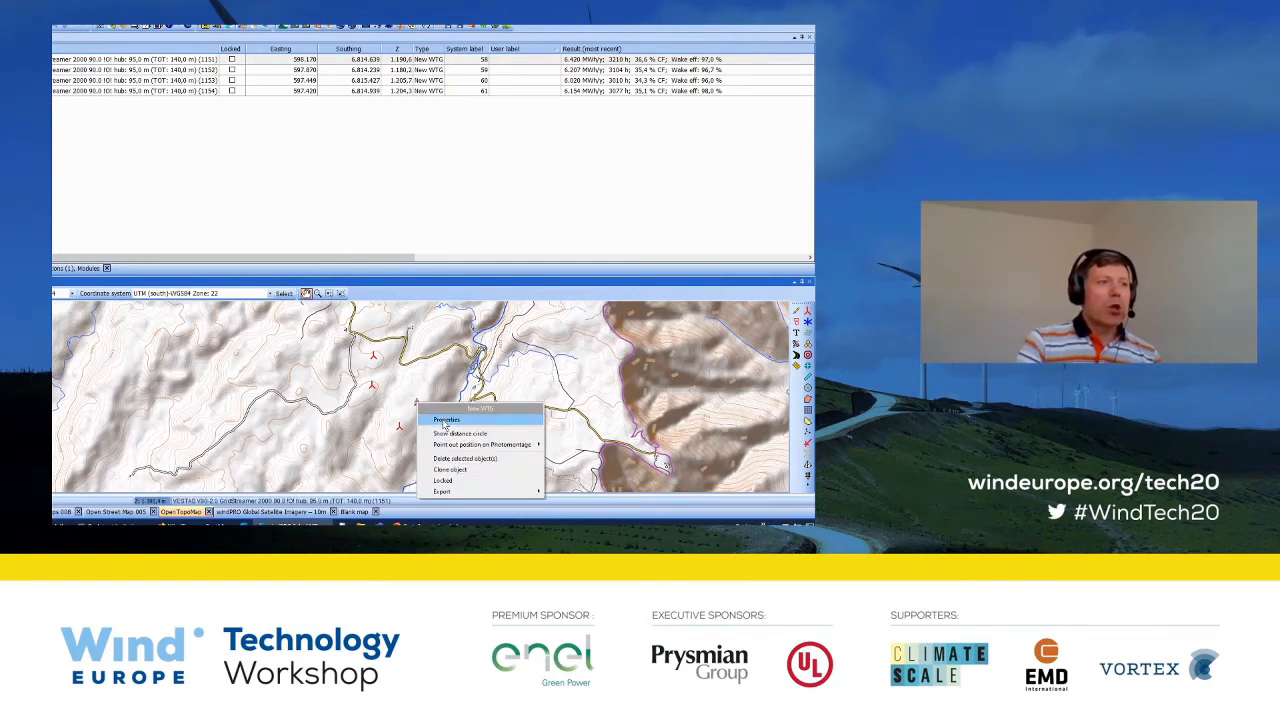
click(447, 421)
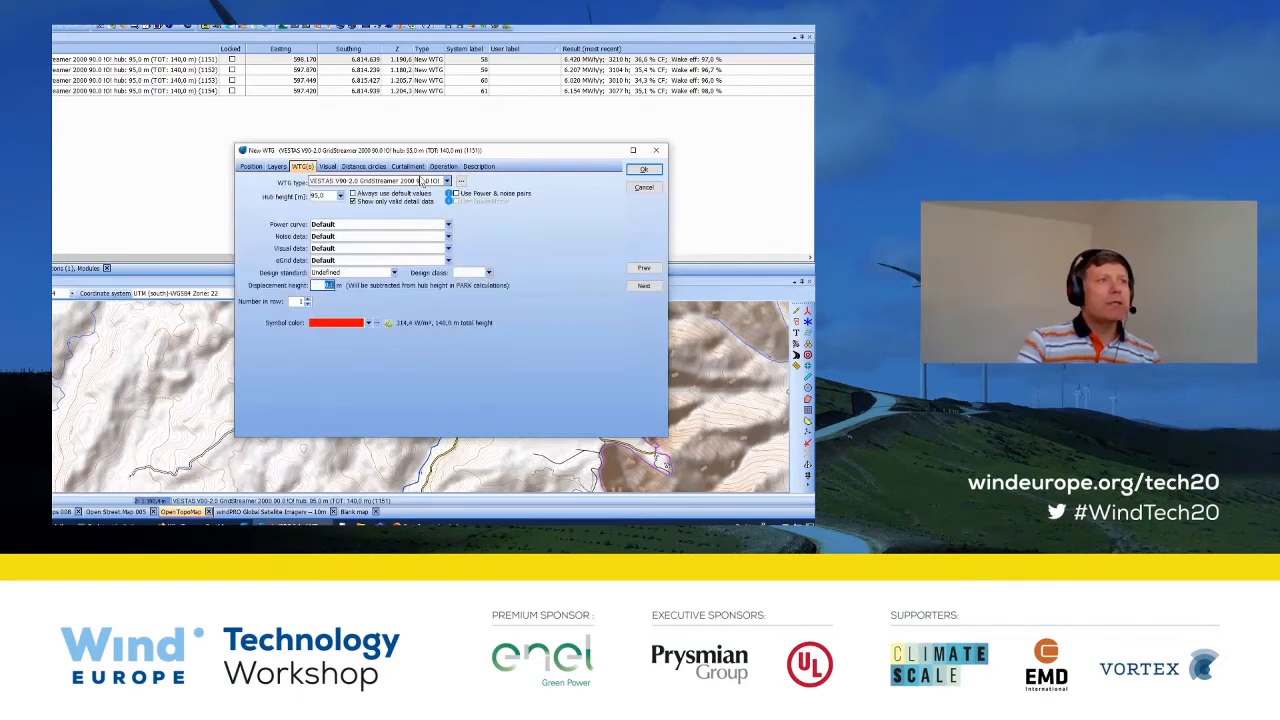
click(407, 166)
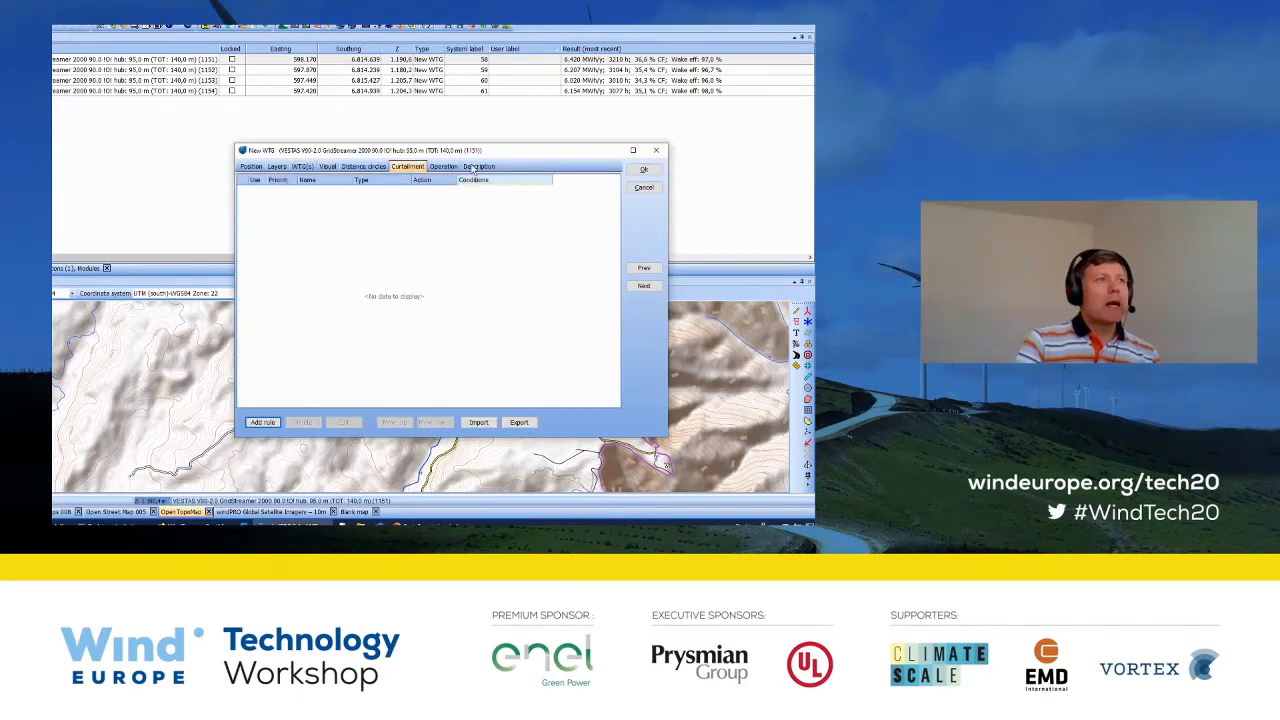
drag(472, 154, 499, 133)
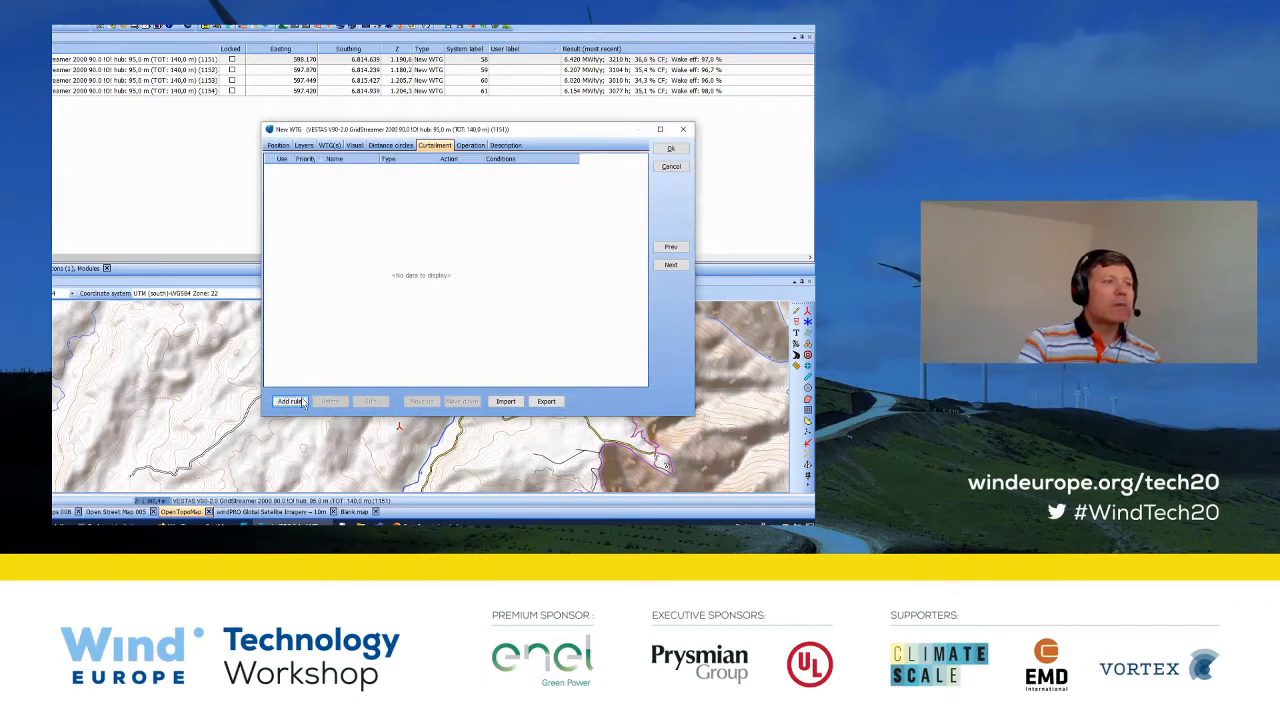
click(290, 401)
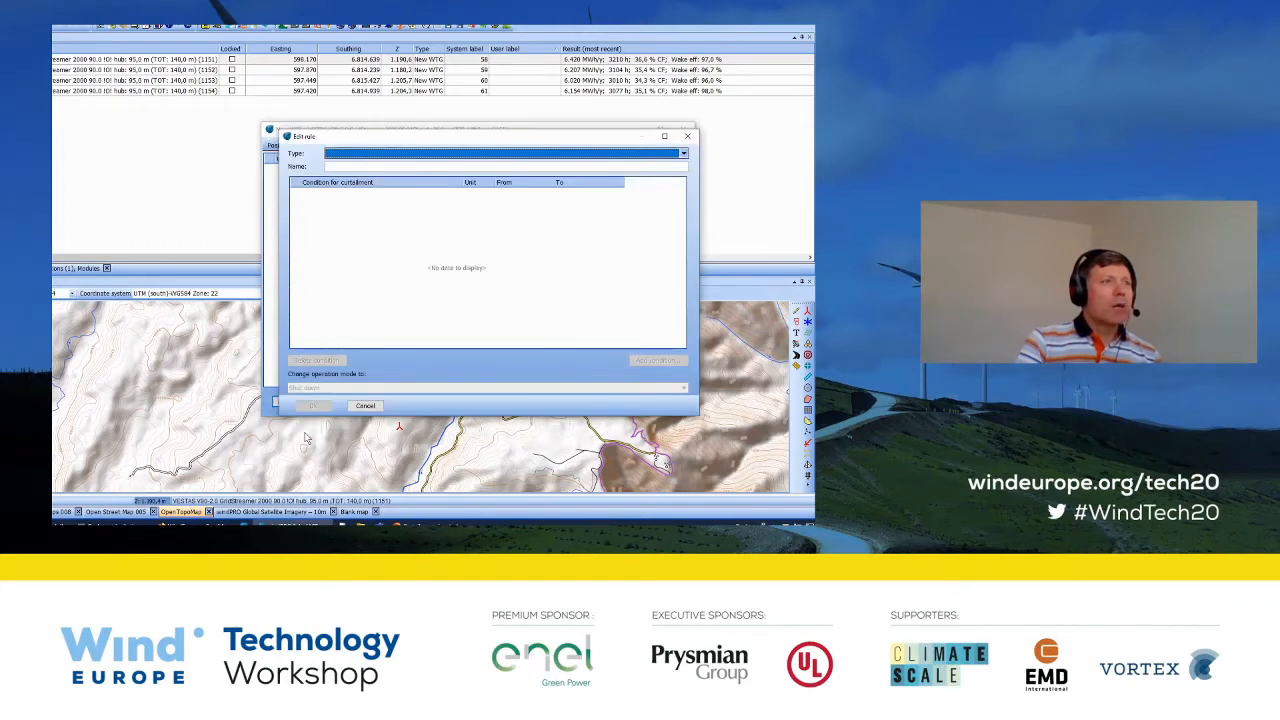
click(448, 152)
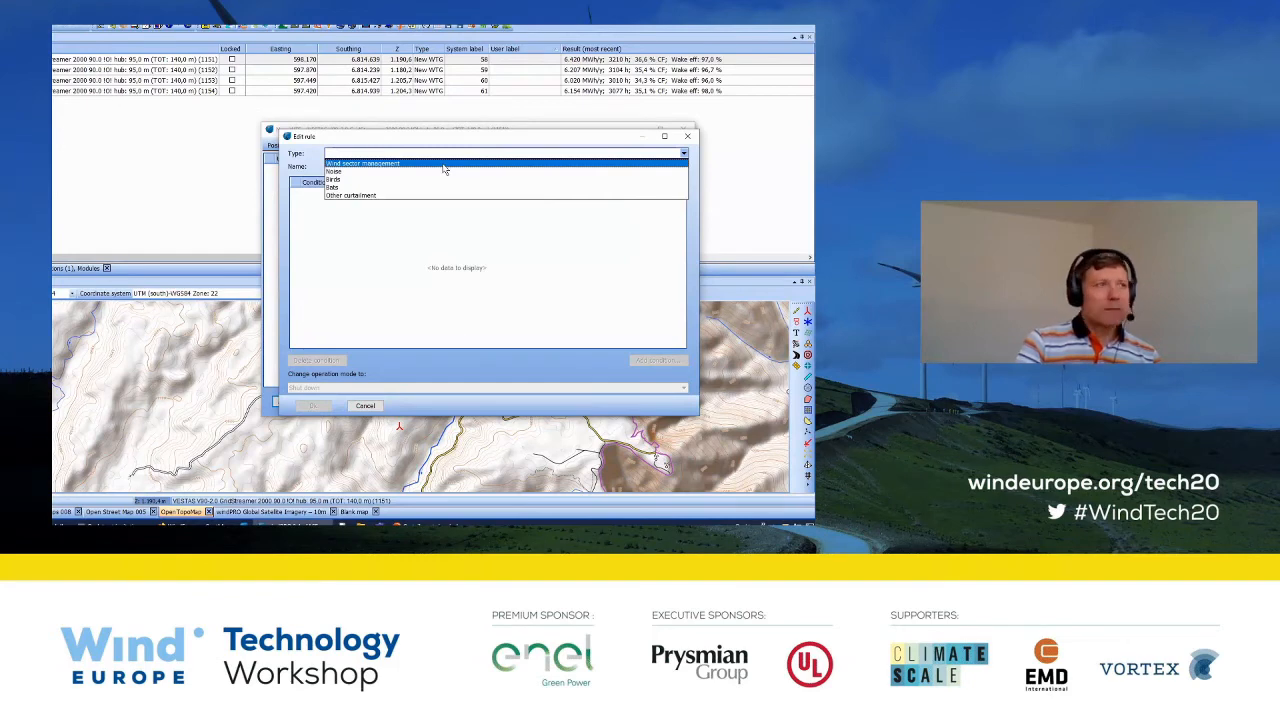
click(444, 164)
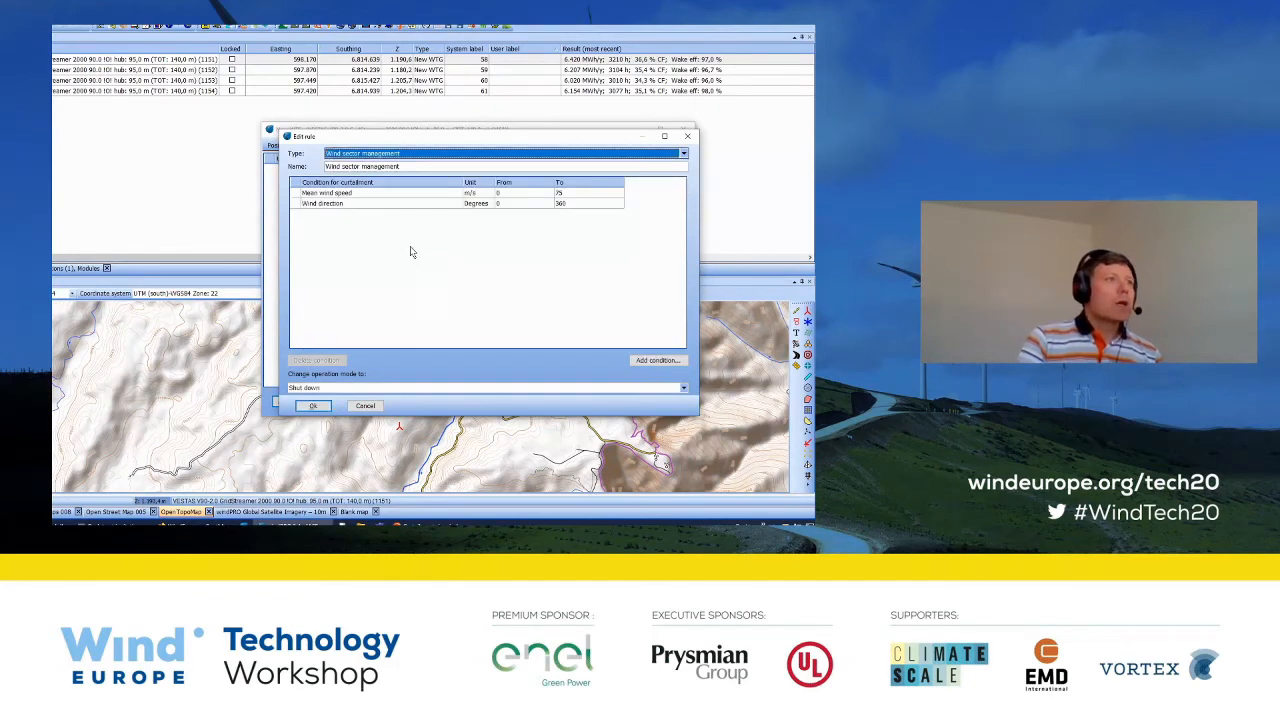
Set the rule's mean wind speed to start from 15 m/s and its wind direction range to 100 to 120 degrees
click(530, 192)
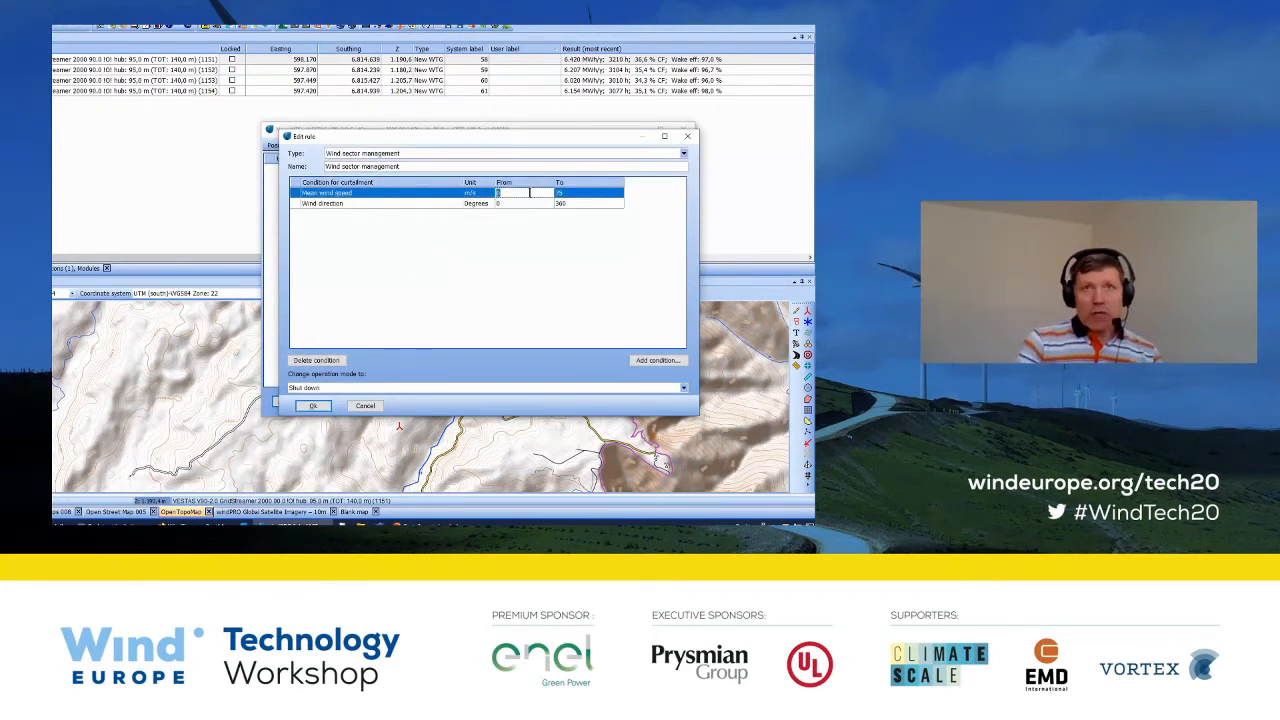
text(15)
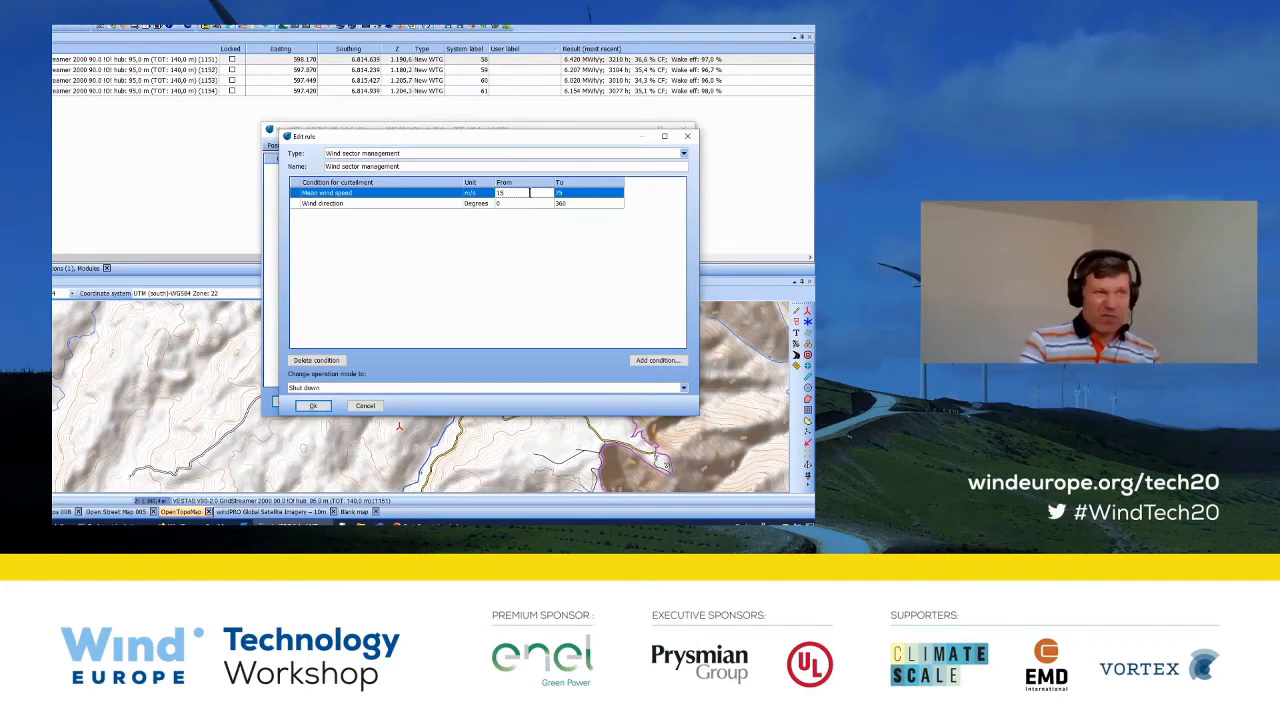
click(538, 205)
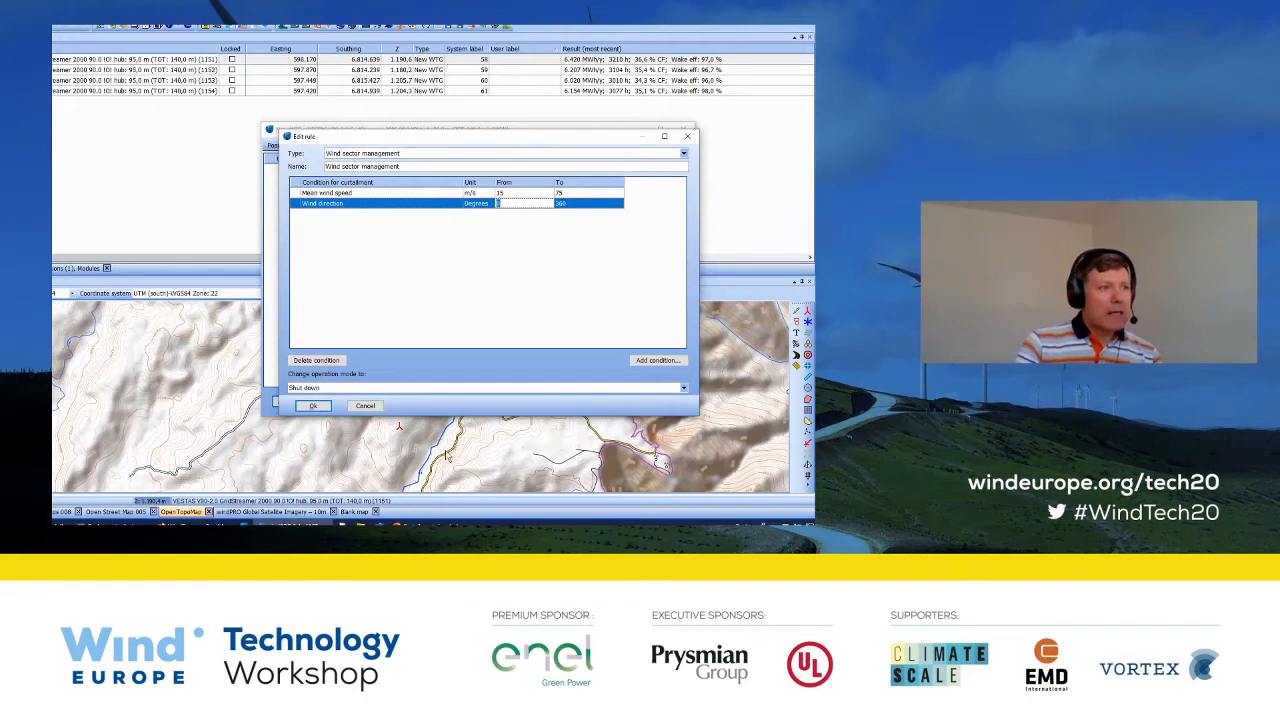
drag(511, 139, 525, 74)
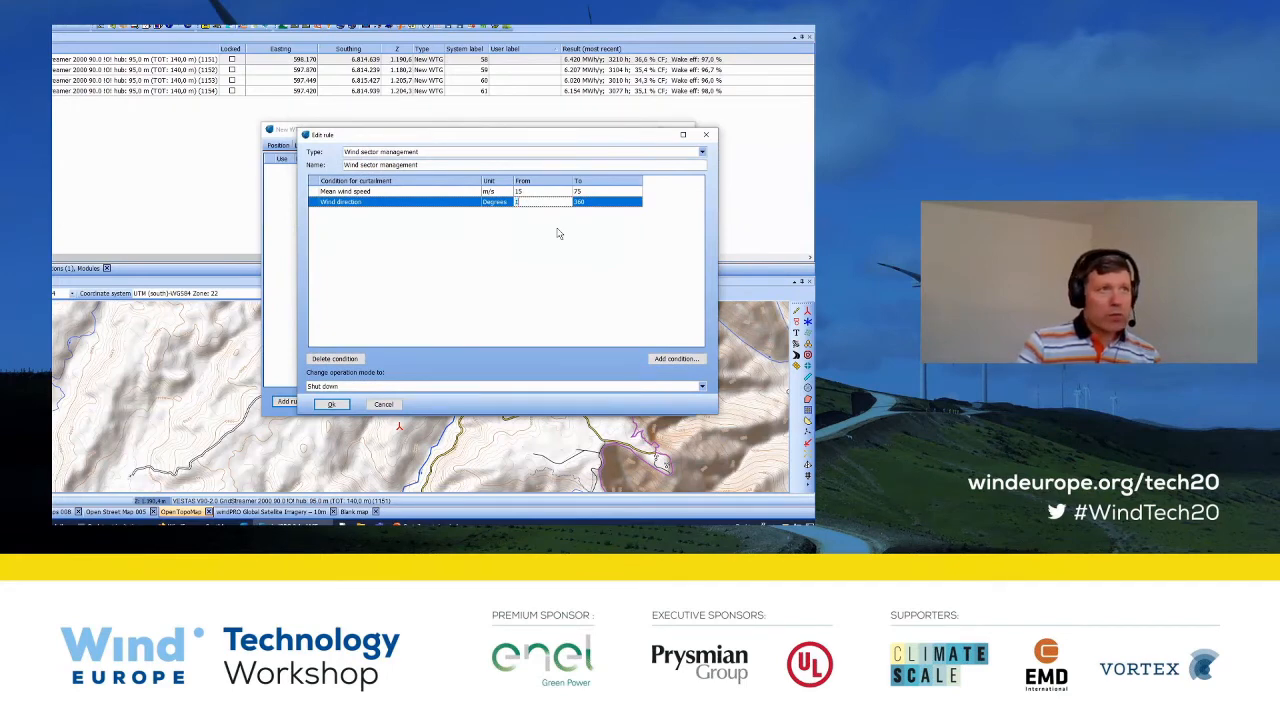
text(80)
click(624, 203)
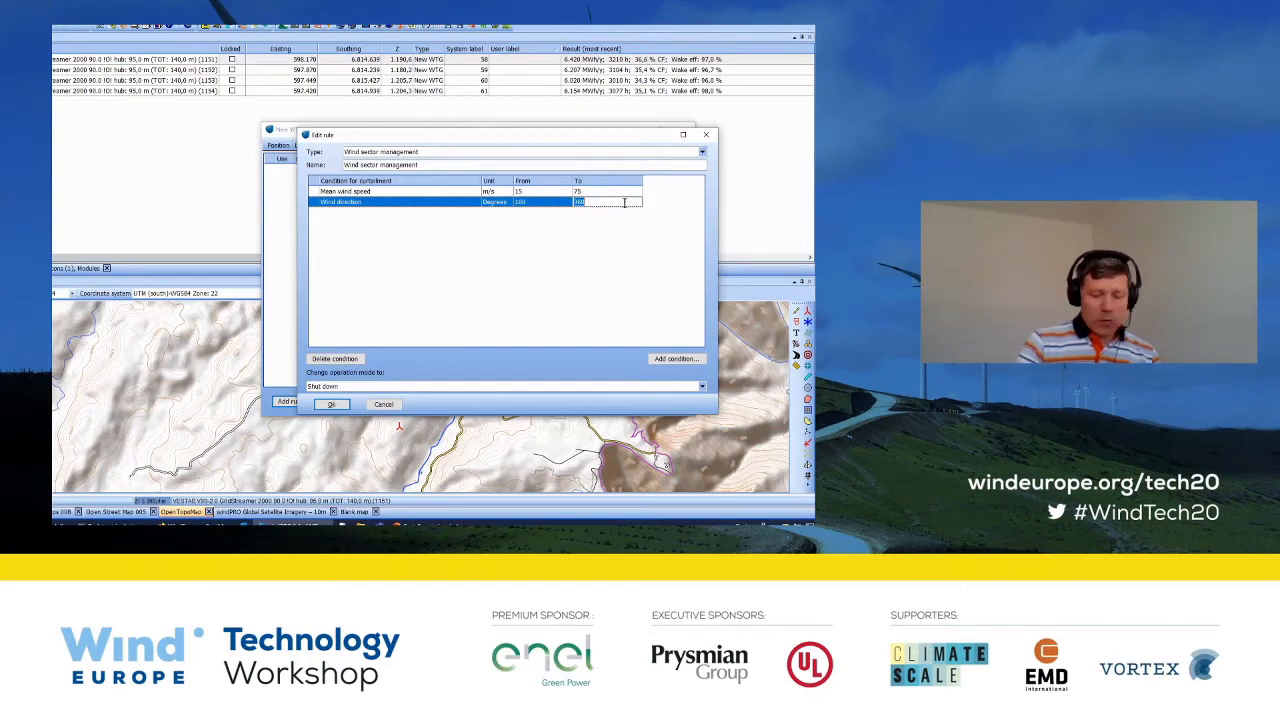
text(120)
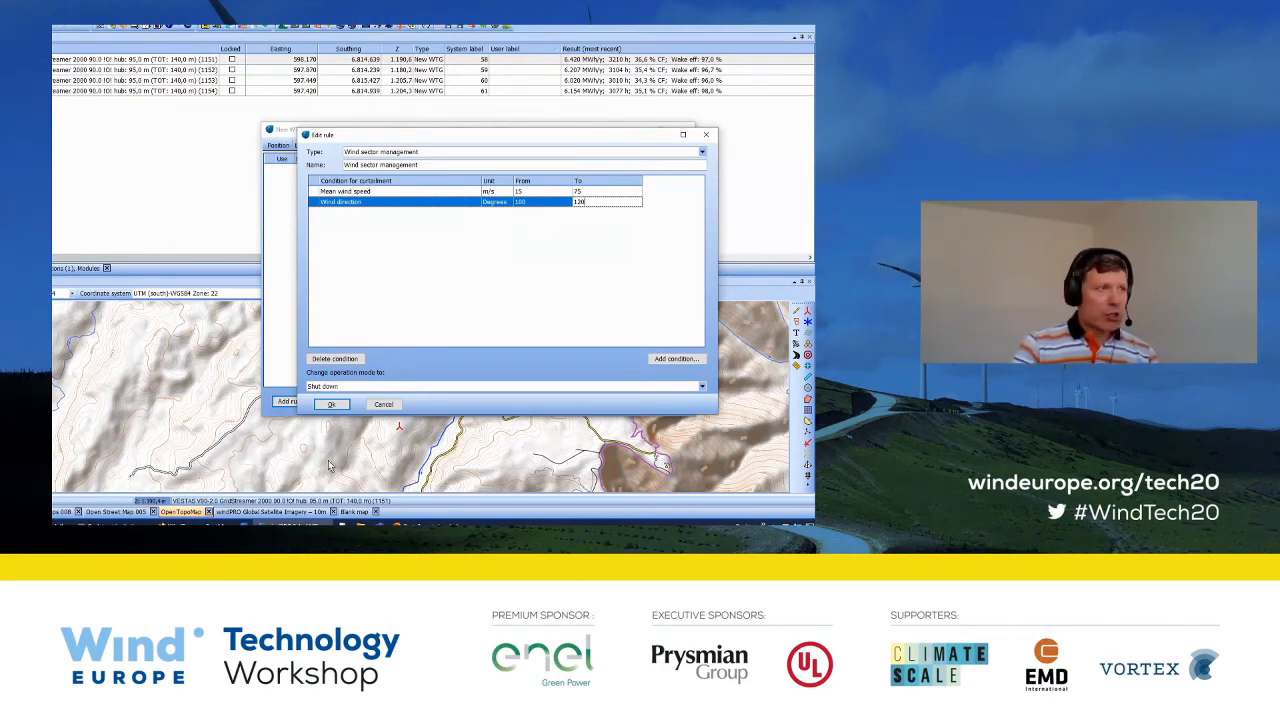
Keep Shut down as the rule's operation mode, then accept the rule and the turbine's properties
click(348, 387)
click(347, 390)
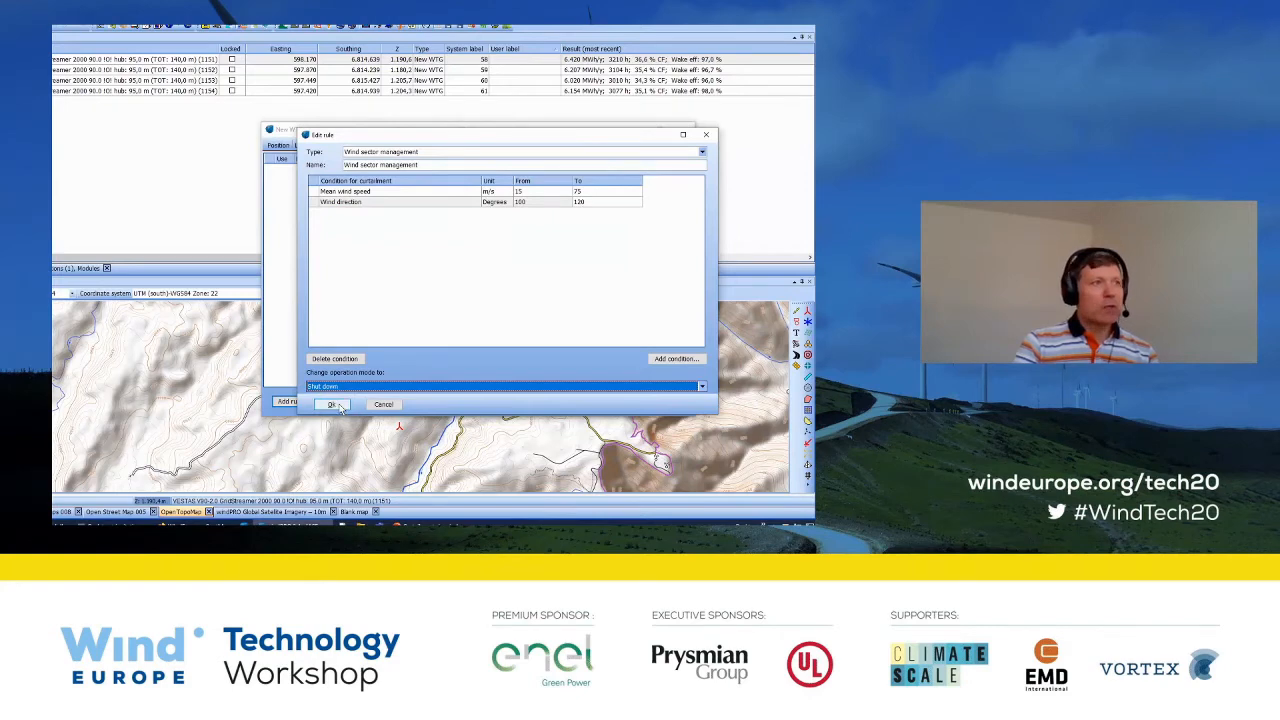
click(332, 404)
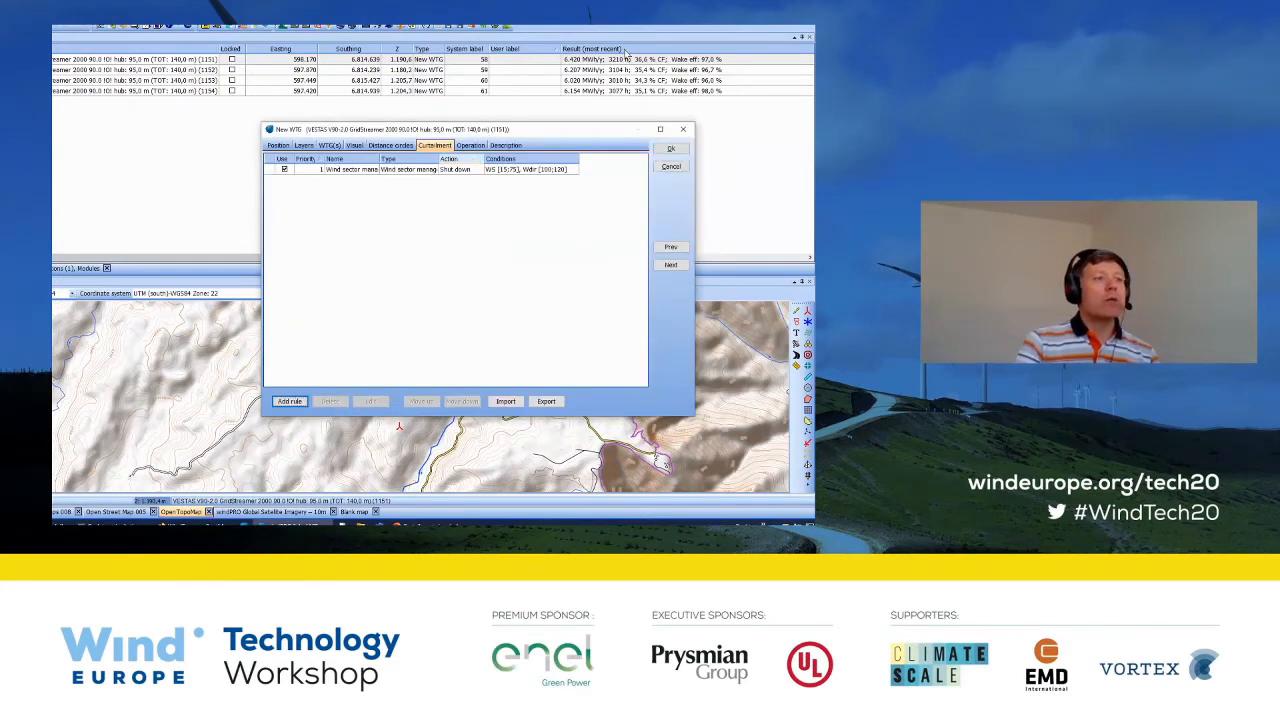
drag(560, 129, 684, 92)
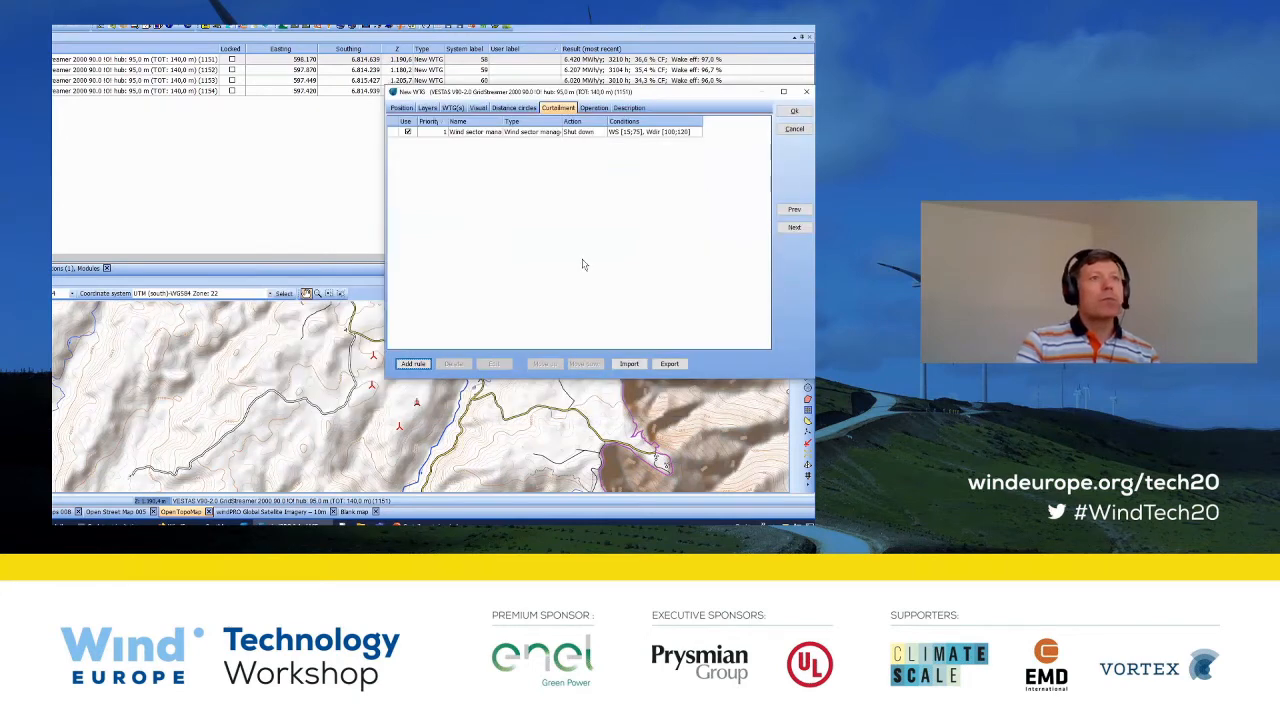
click(794, 110)
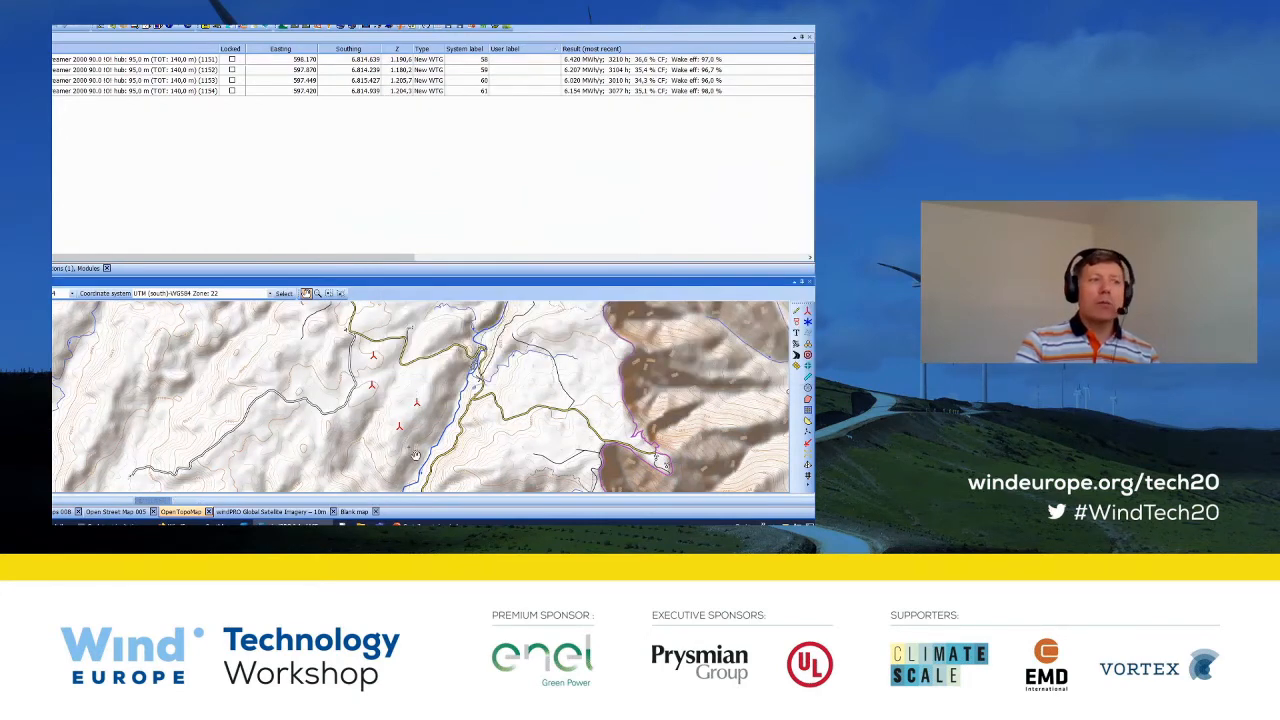
Add a curtailment rule of type Noise in the properties of the northernmost turbine (1153)
right_click(379, 363)
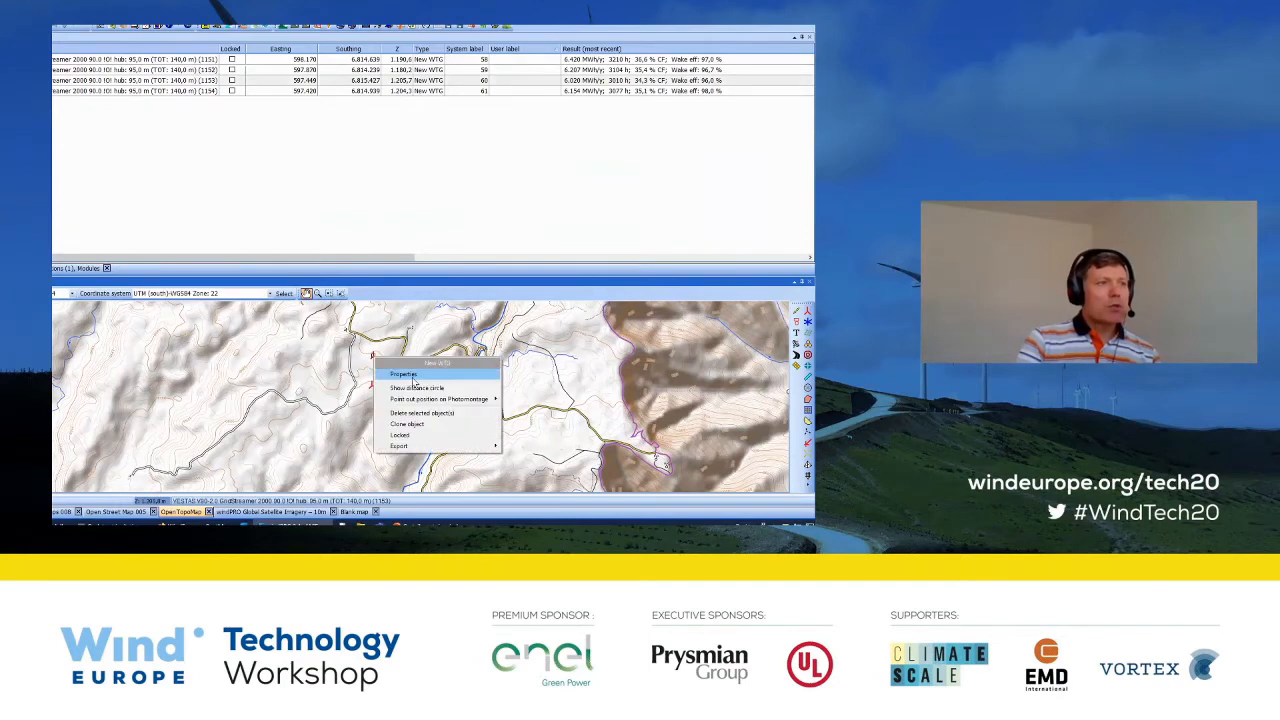
click(412, 380)
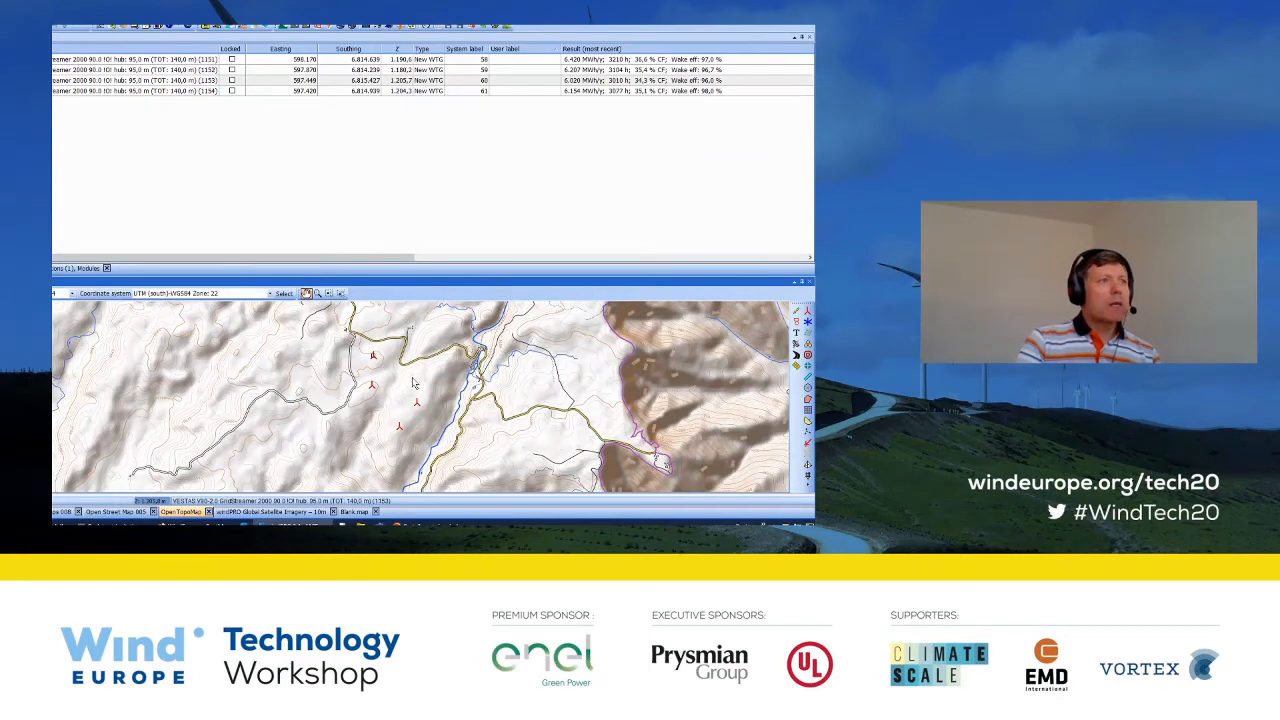
click(556, 108)
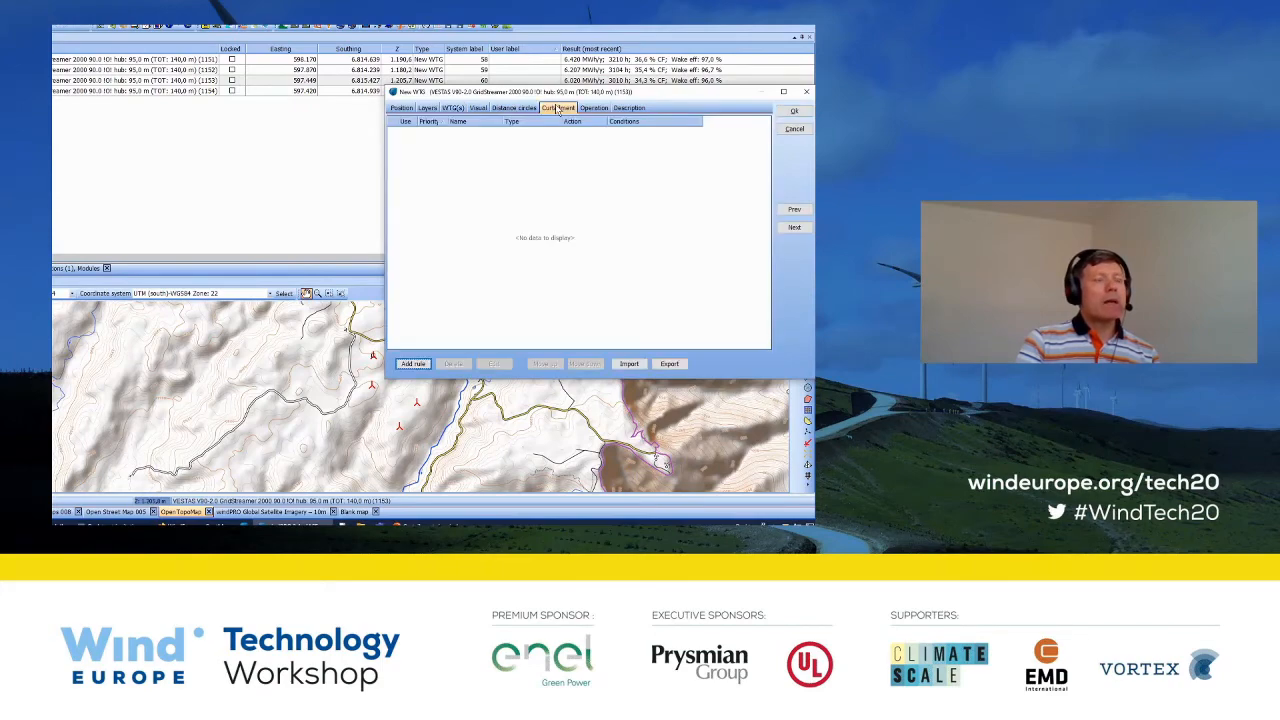
click(413, 364)
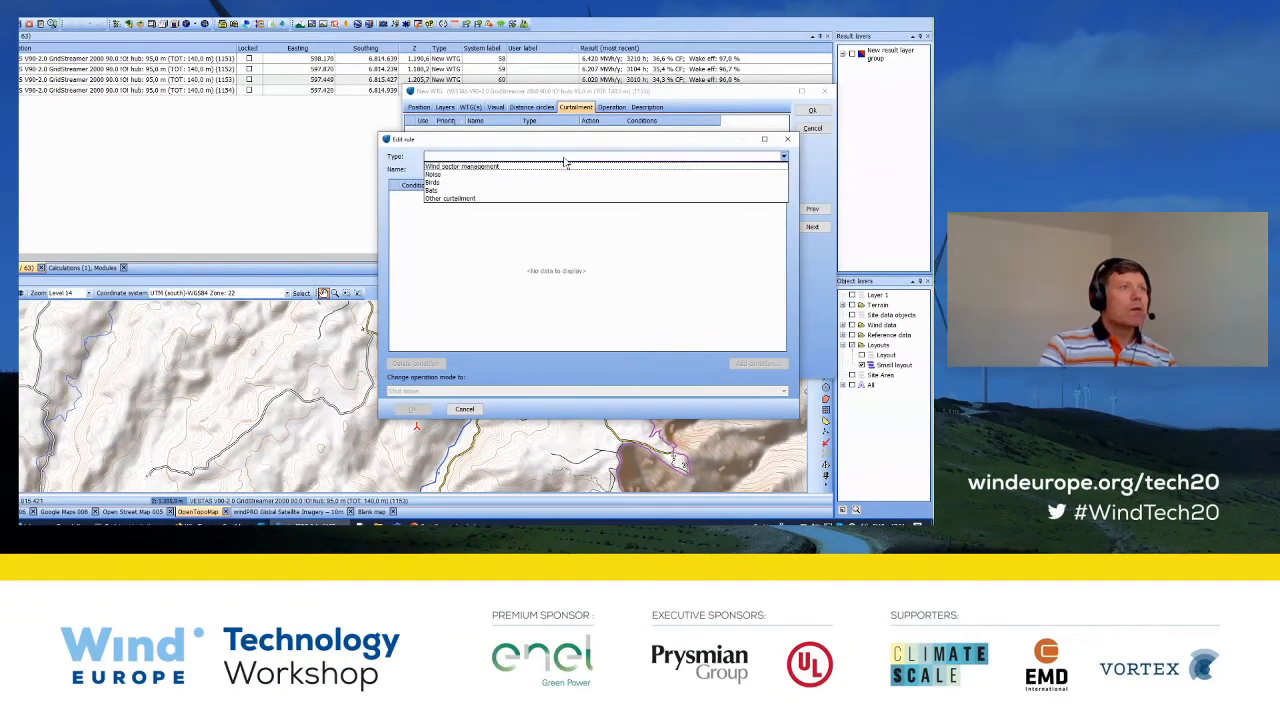
click(565, 158)
click(533, 175)
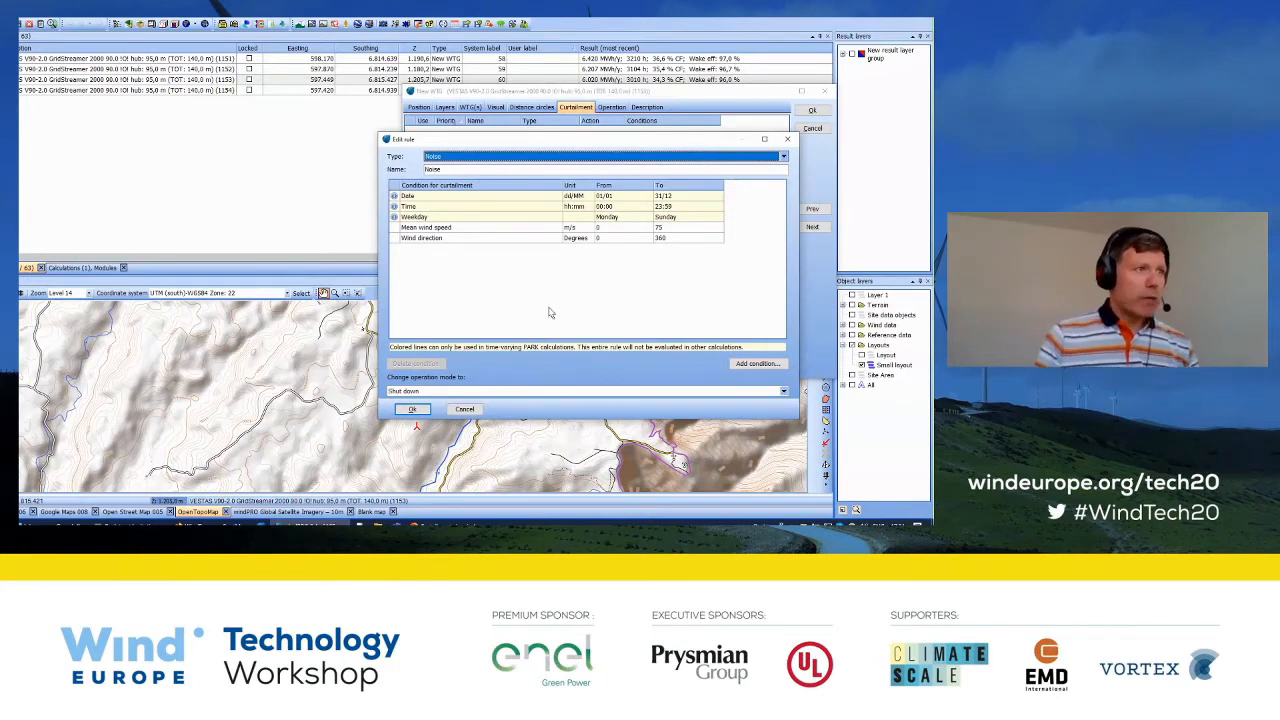
Set the noise rule's time condition to run from 22:00 to 07:00
click(632, 206)
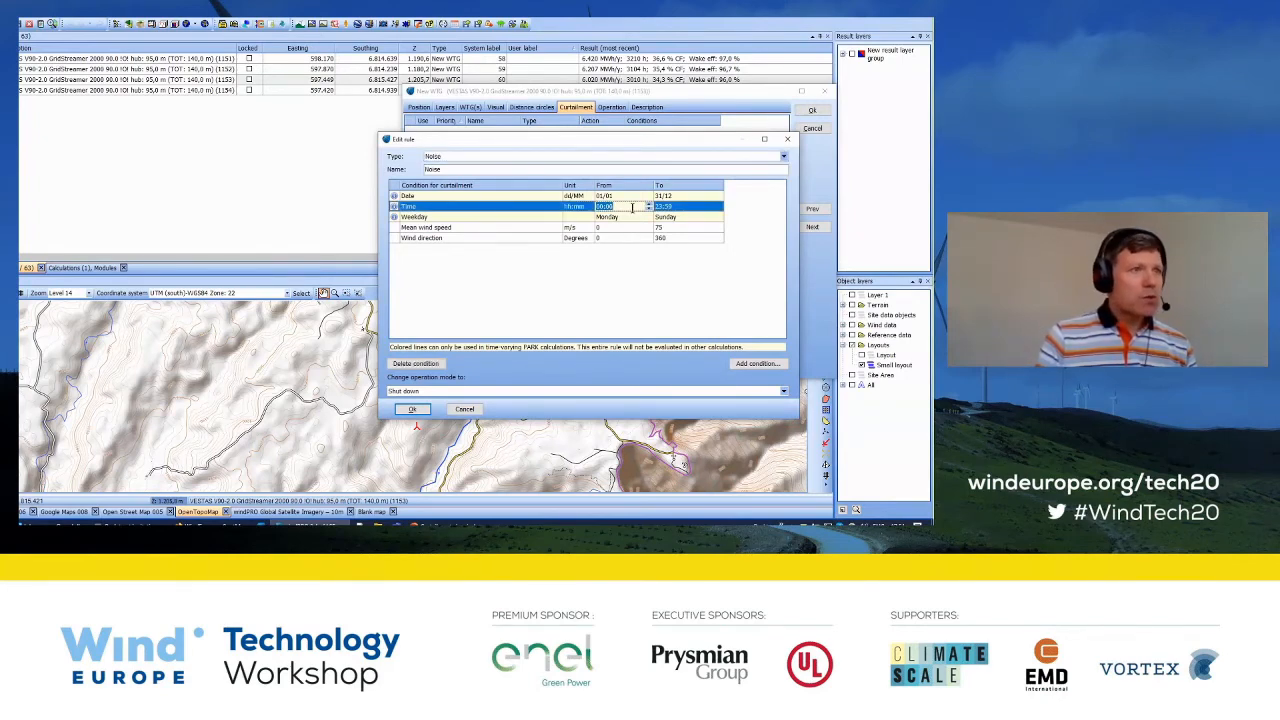
text(22)
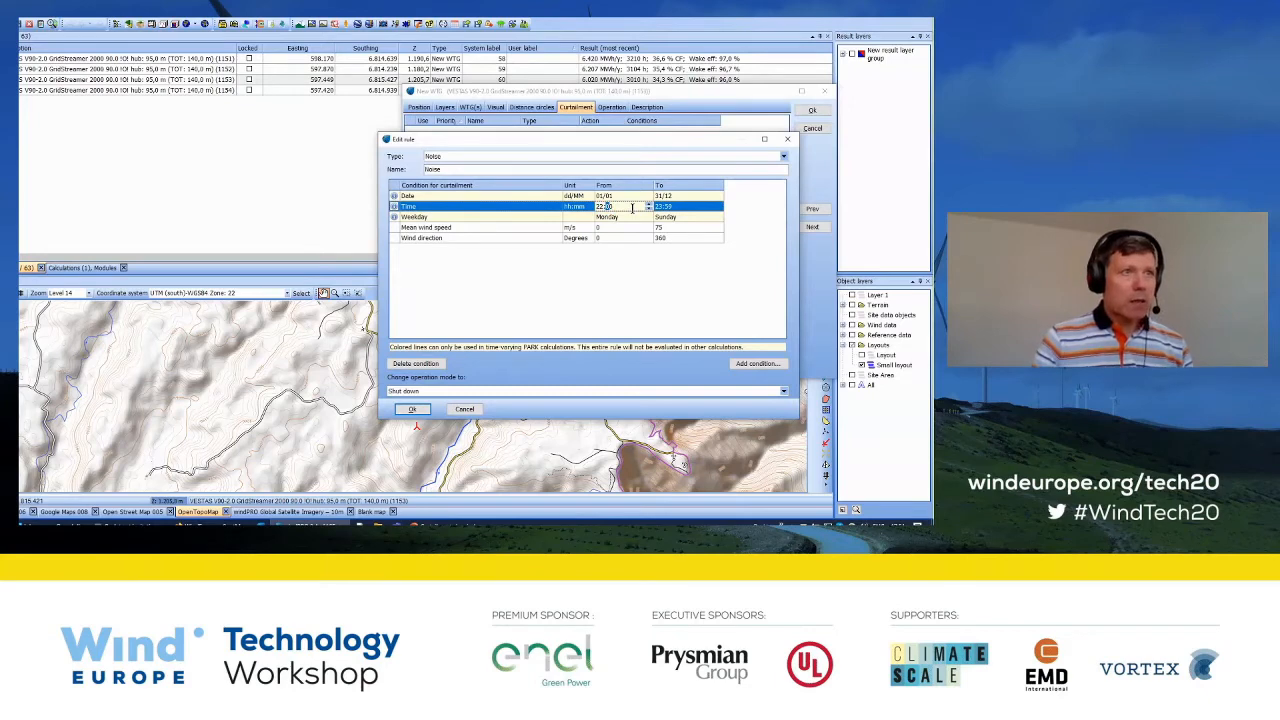
click(681, 204)
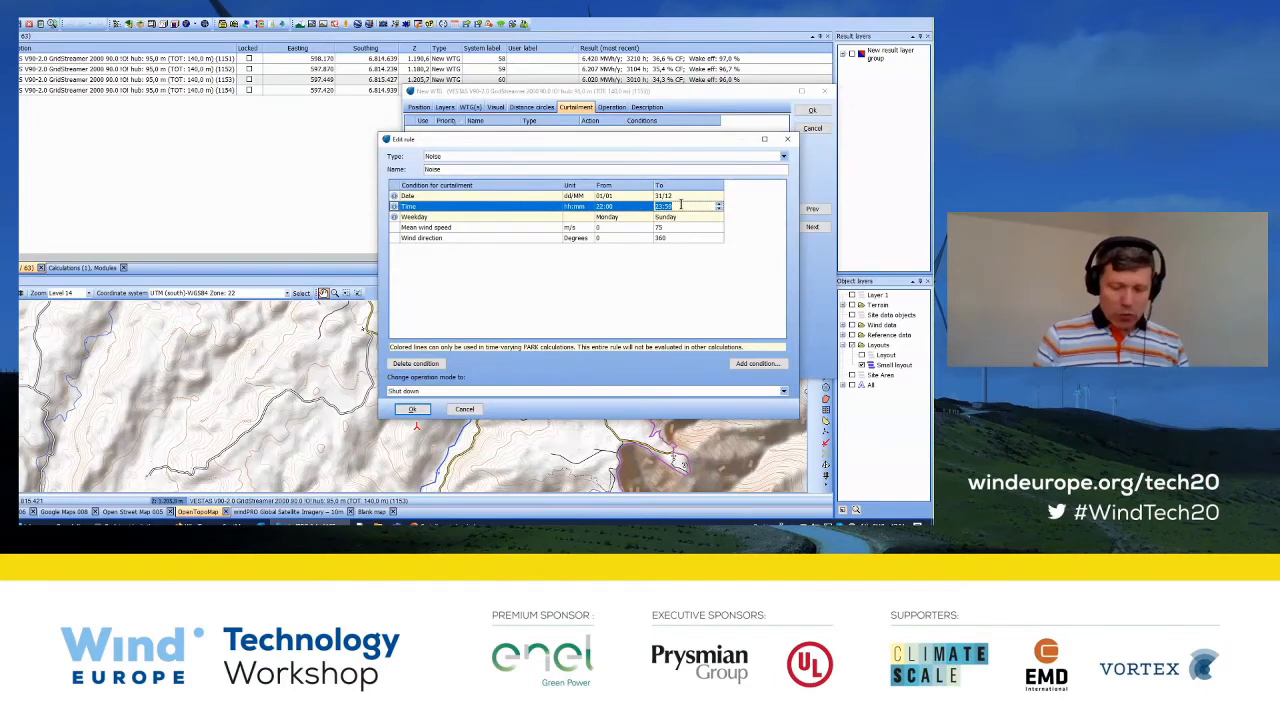
text(07:00)
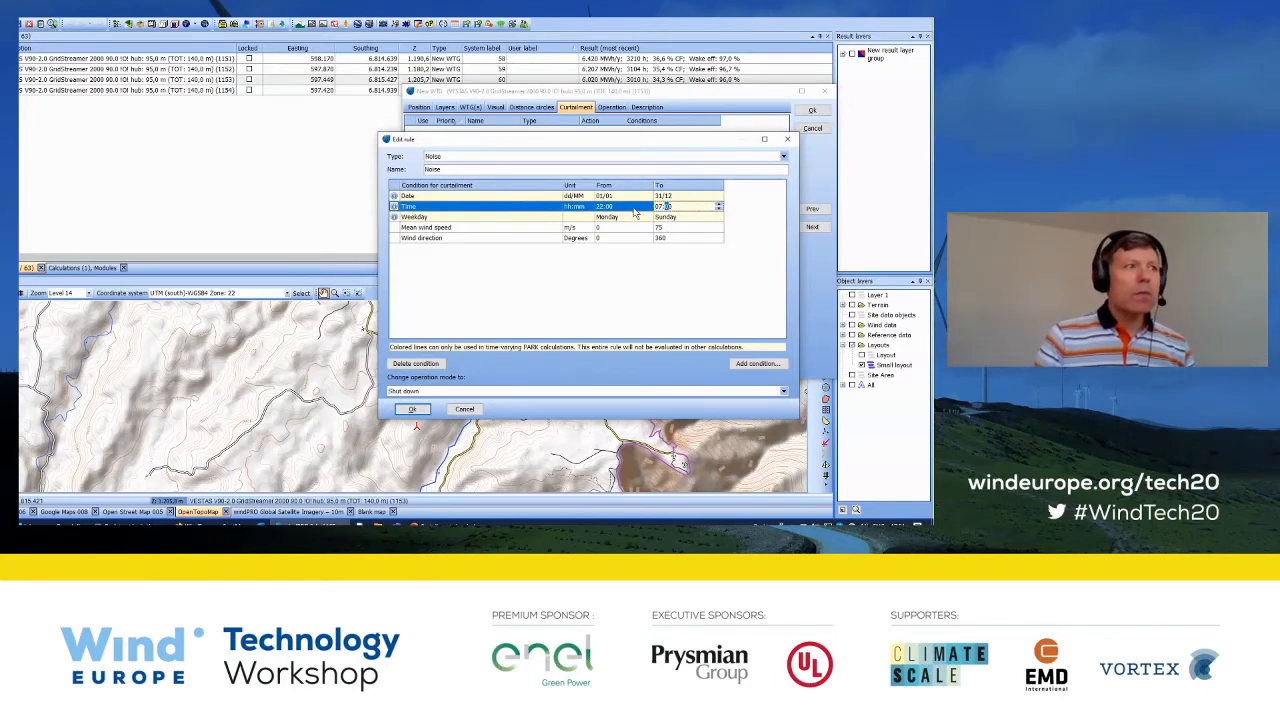
click(690, 241)
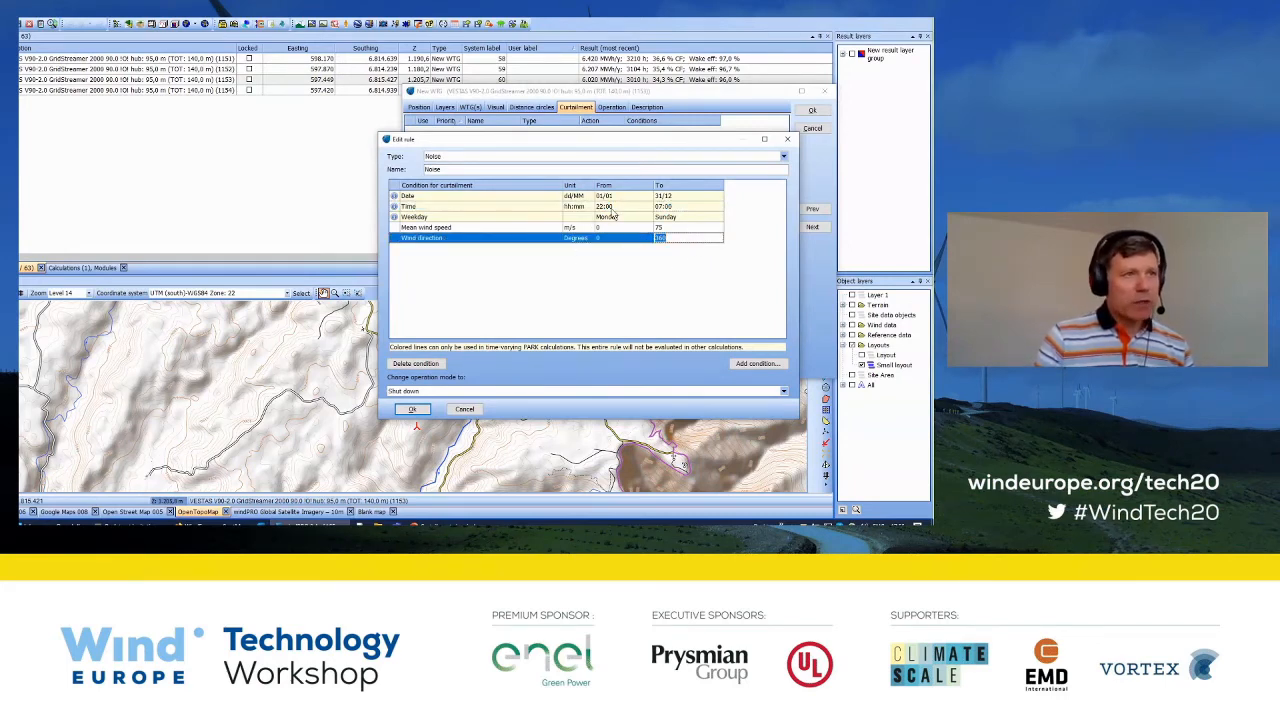
Change the noise rule's operation mode to Level 2 - Estimated - Mode 2, accept it and widen the Conditions column
click(456, 392)
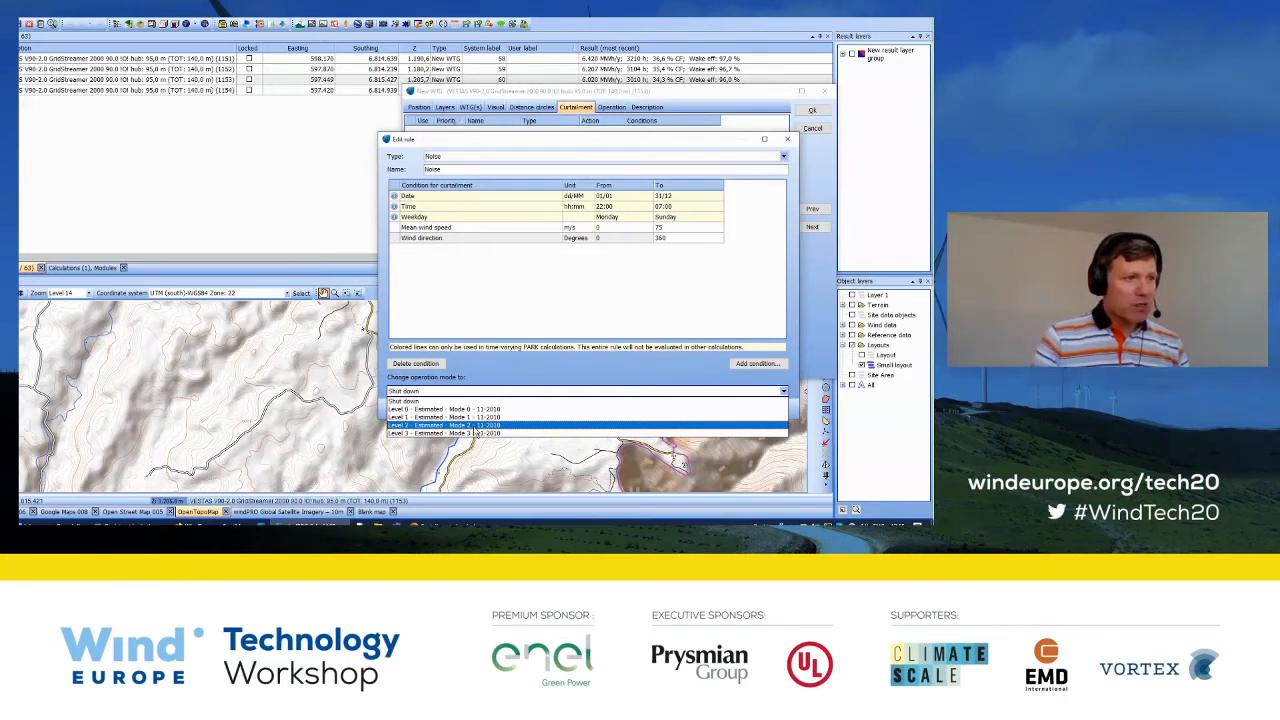
click(476, 427)
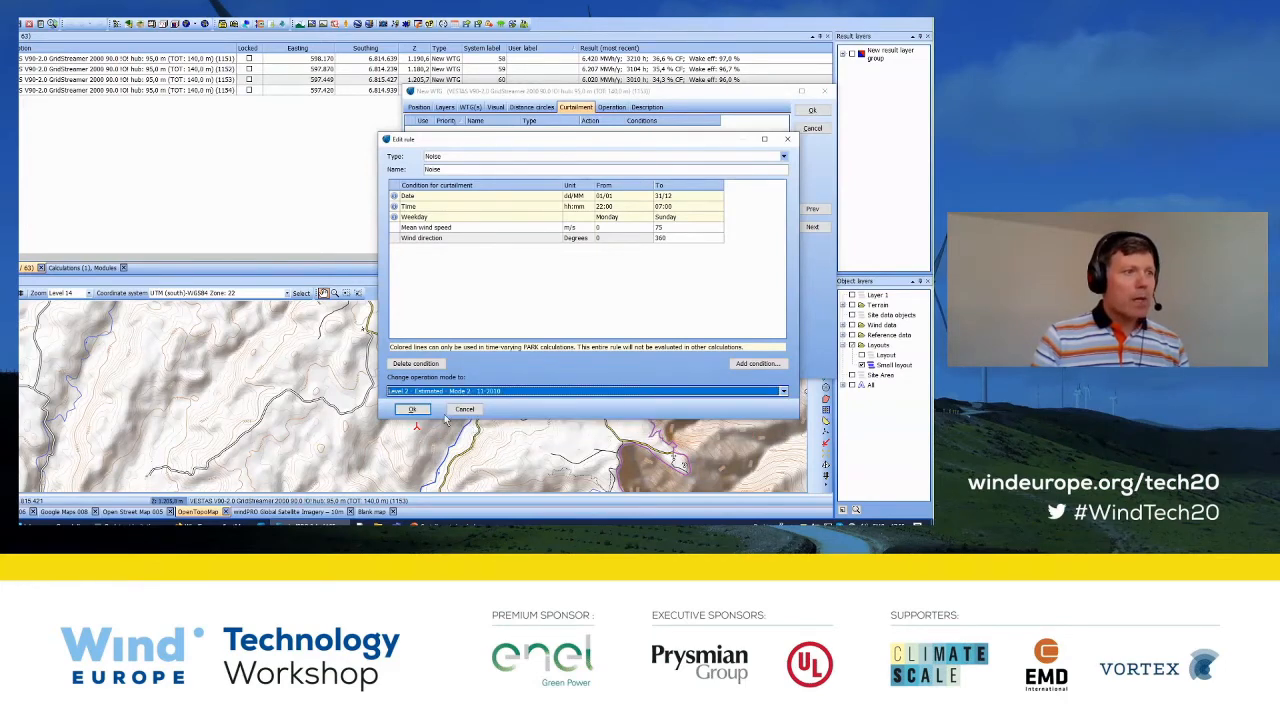
click(420, 412)
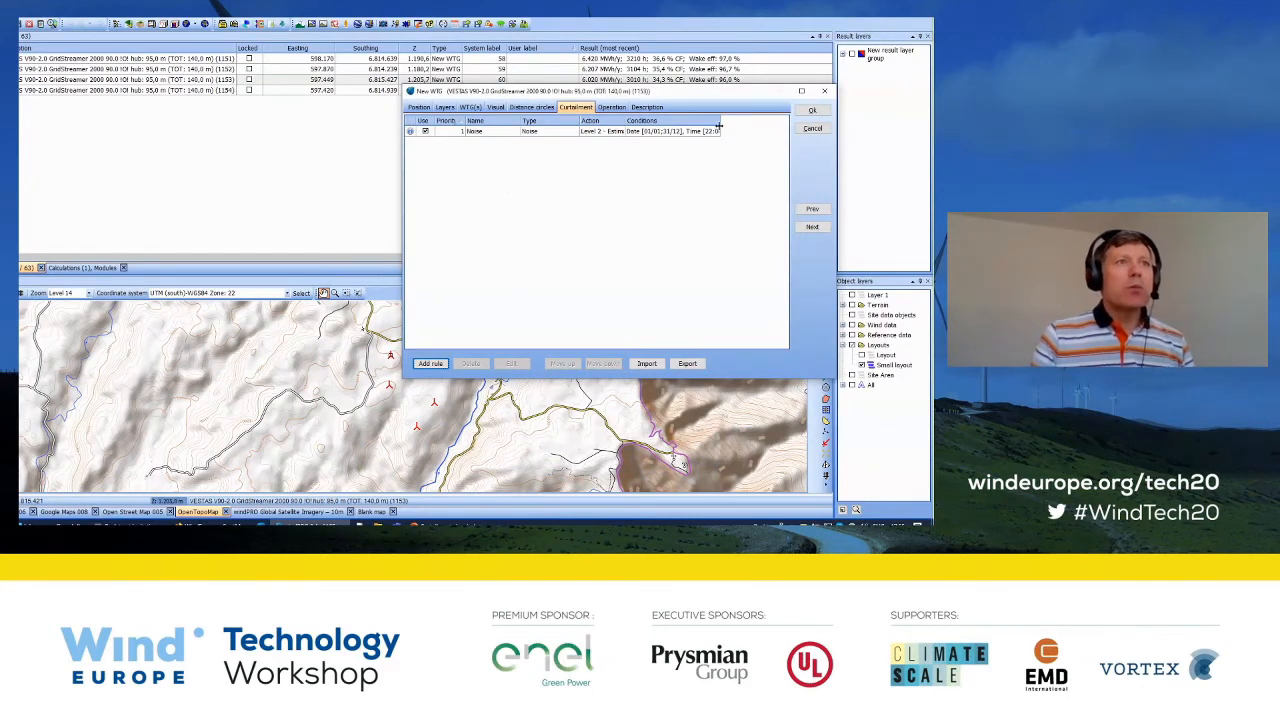
drag(720, 121, 776, 125)
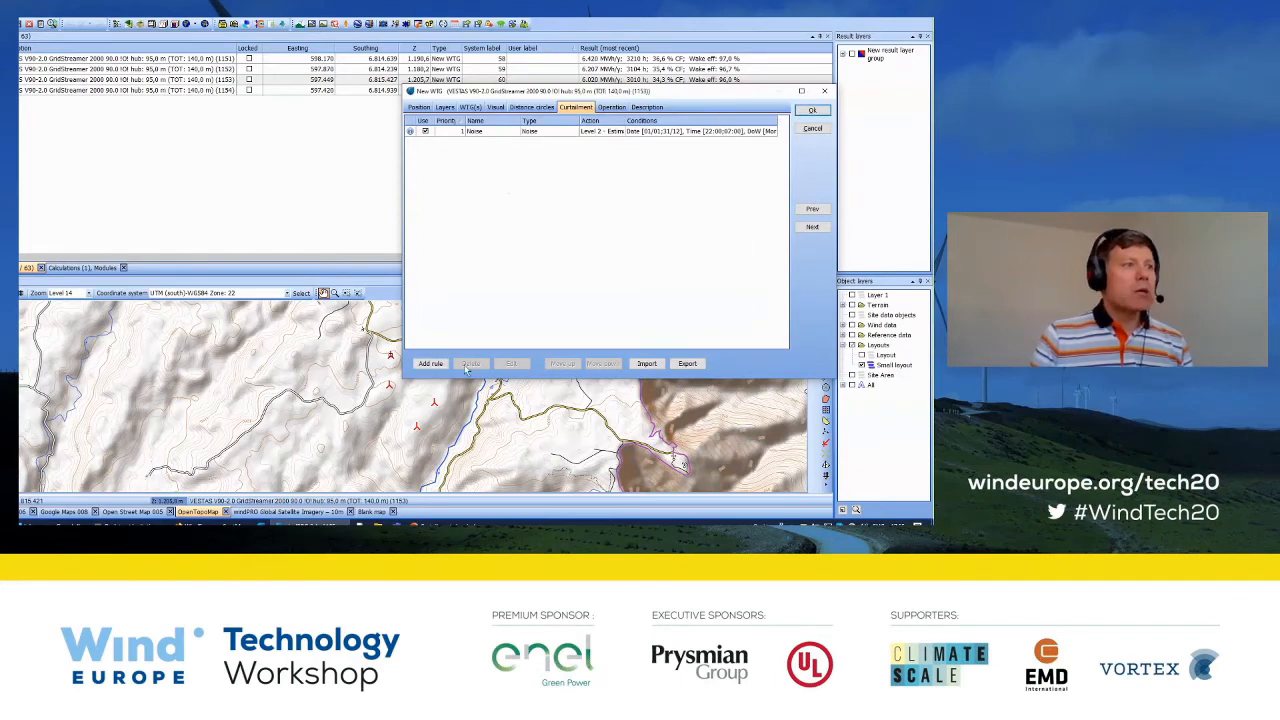
Add a second curtailment rule of type Noise to the turbine and name it Weekends
click(430, 363)
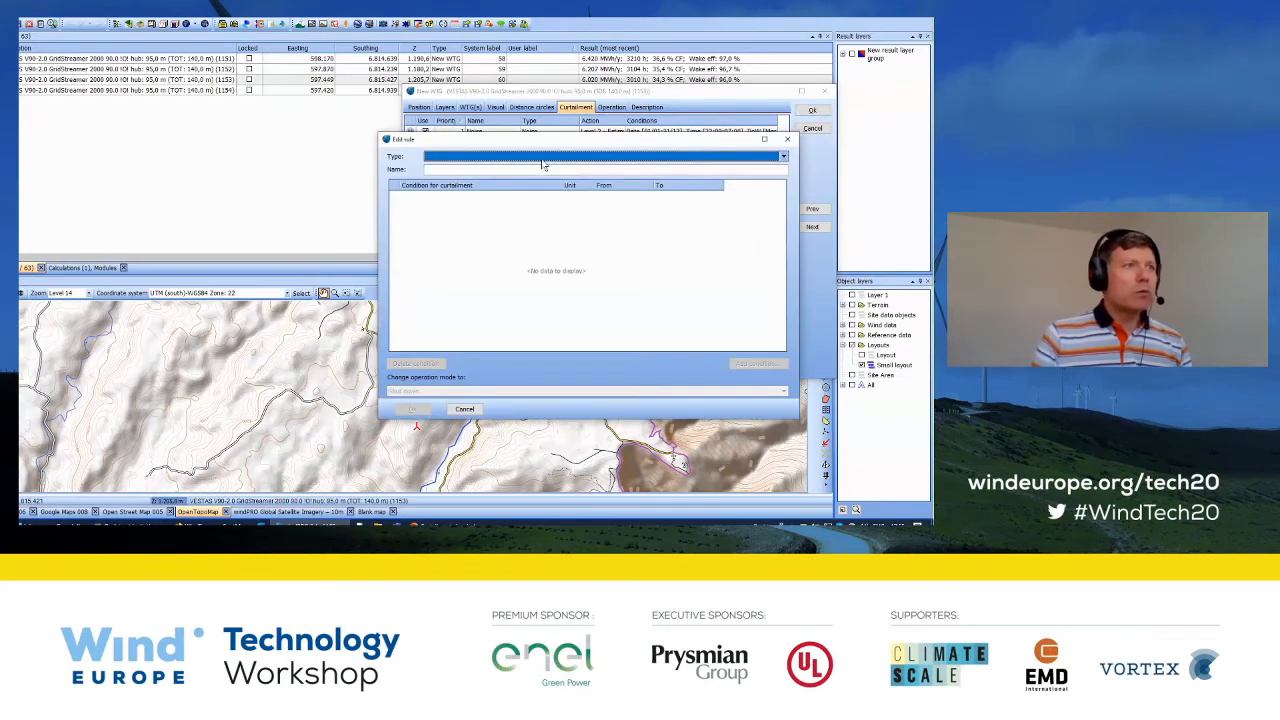
click(546, 160)
click(544, 181)
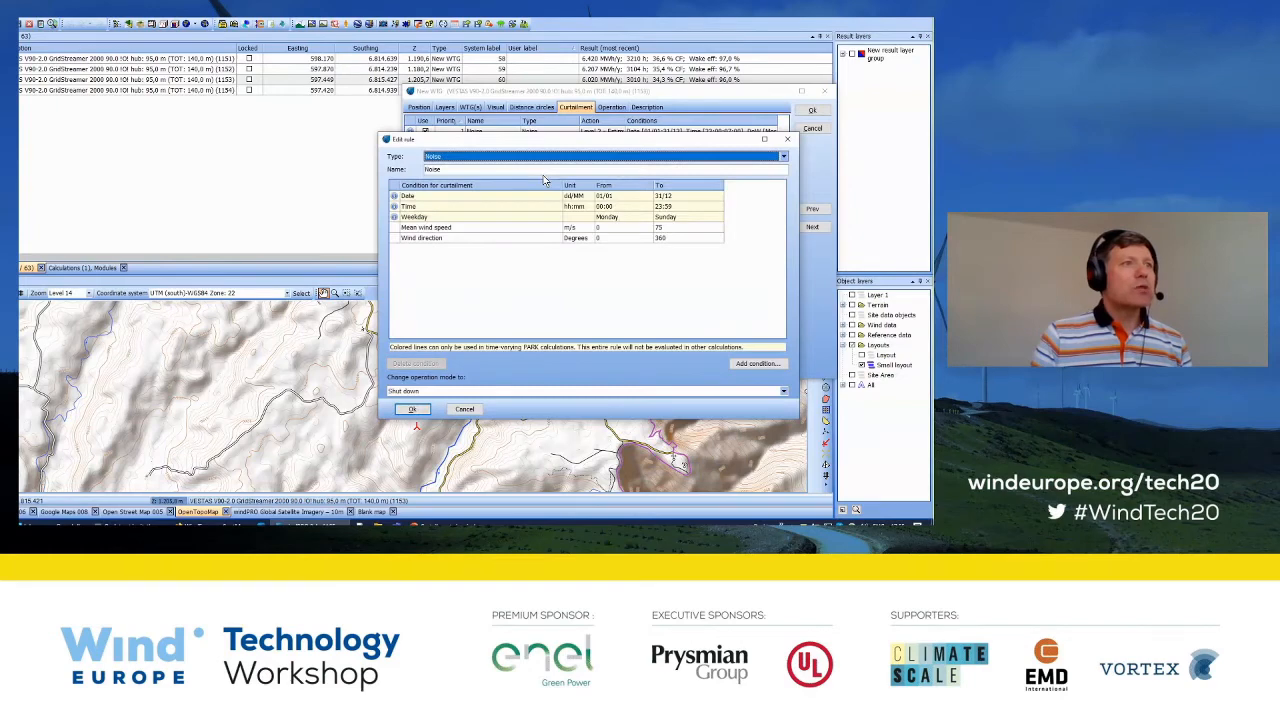
click(542, 170)
drag(542, 172, 419, 170)
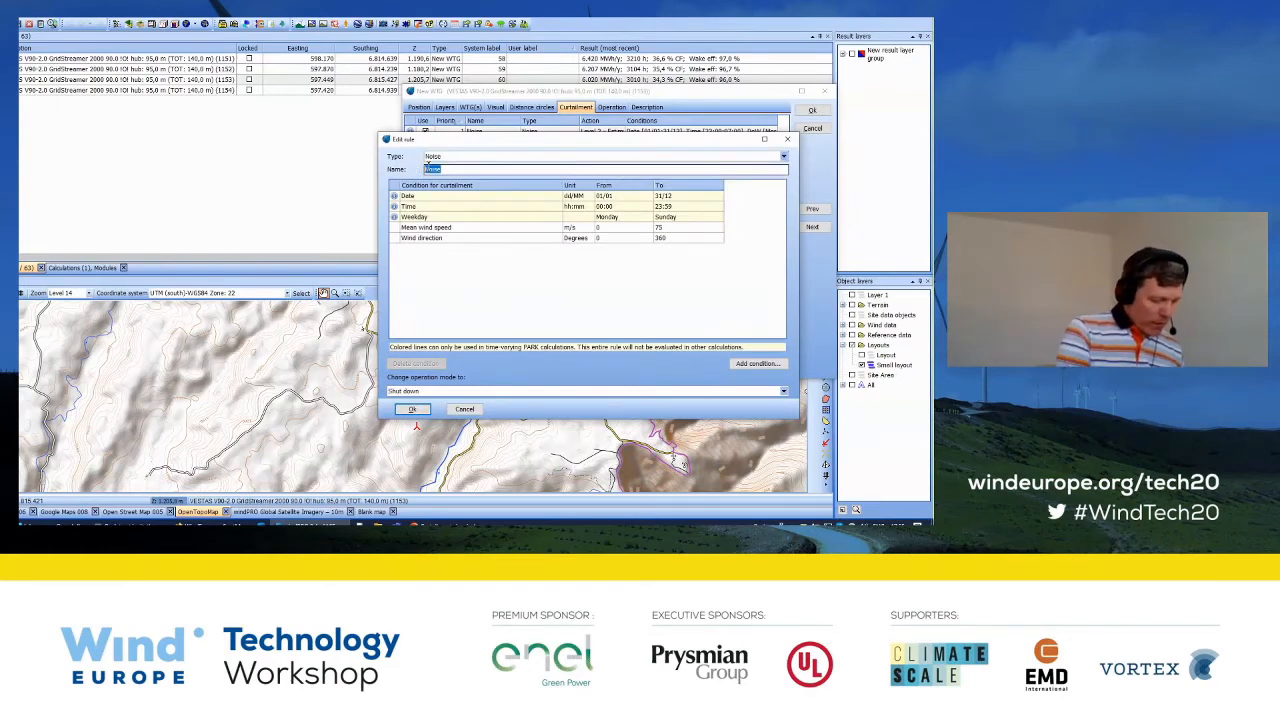
text(Me)
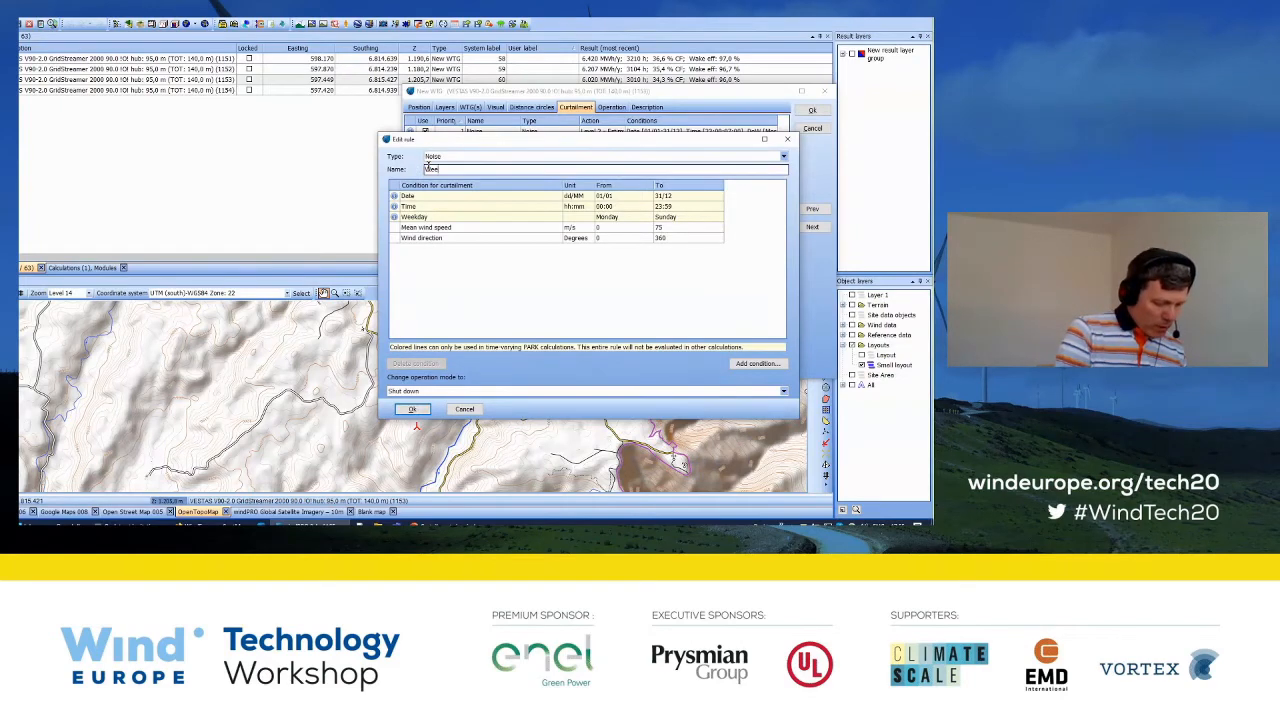
text(ekends)
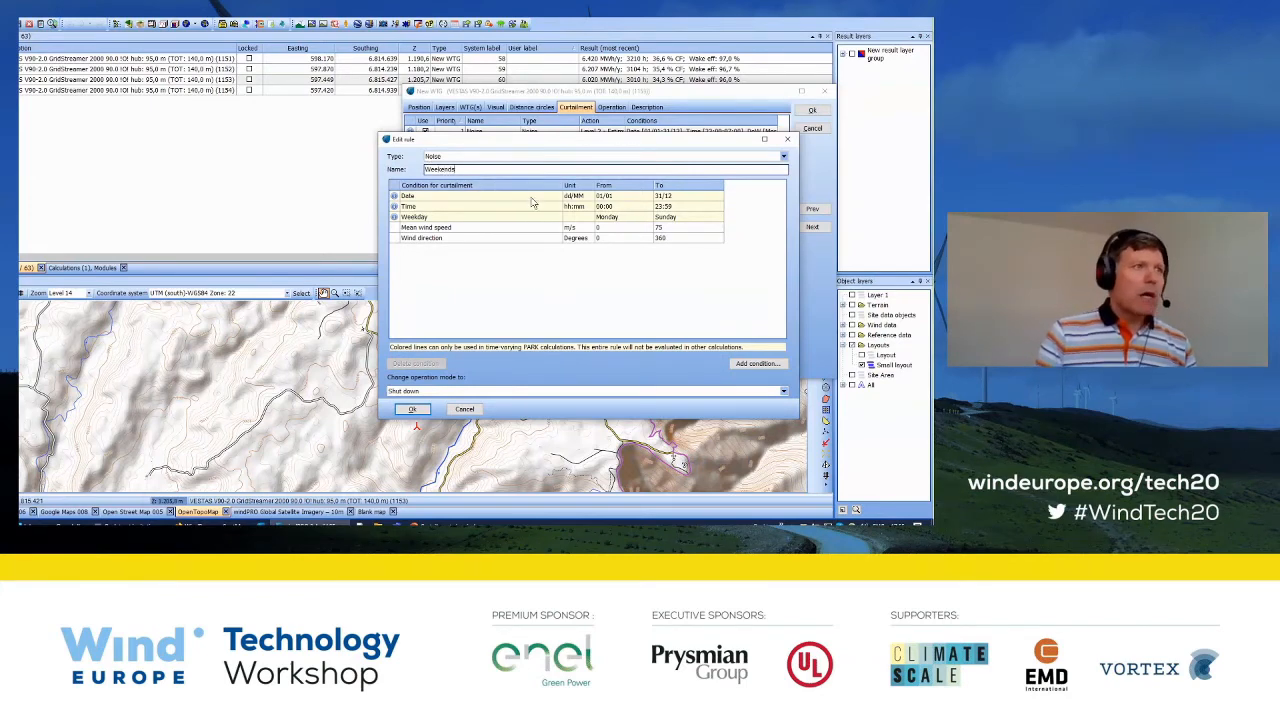
Set the Weekends rule's weekday condition to start on Saturday
click(629, 219)
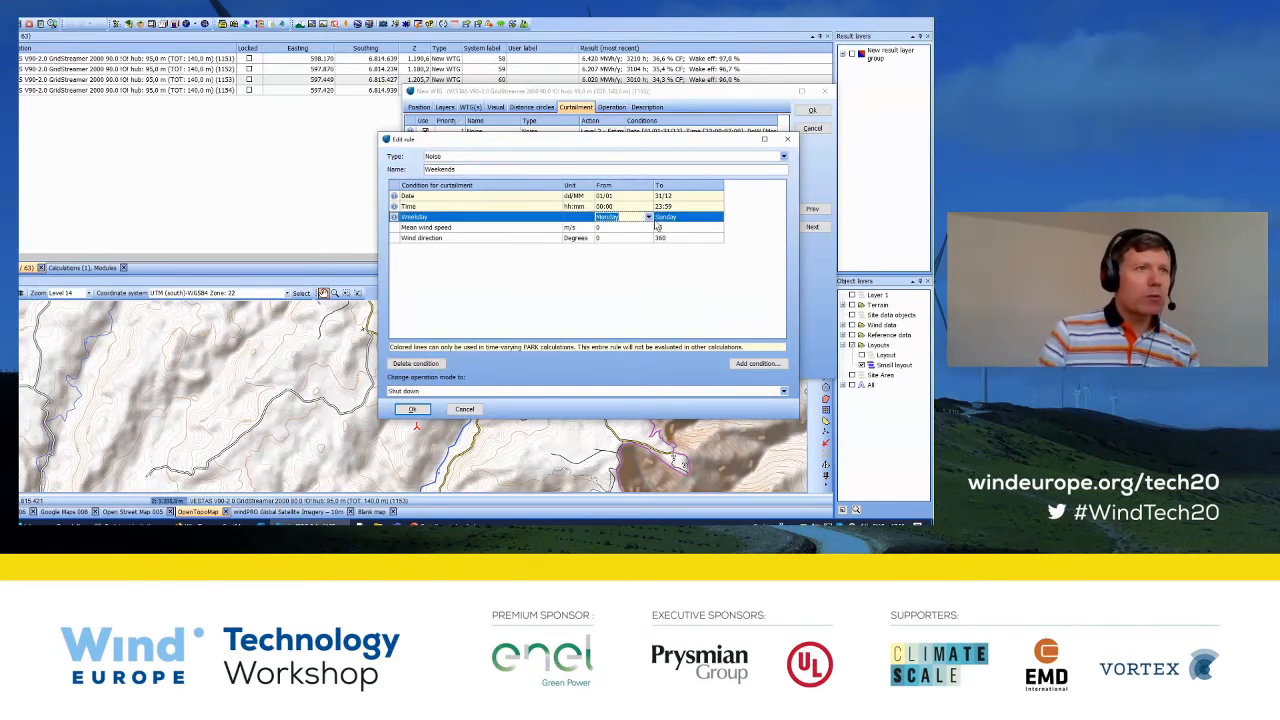
click(648, 218)
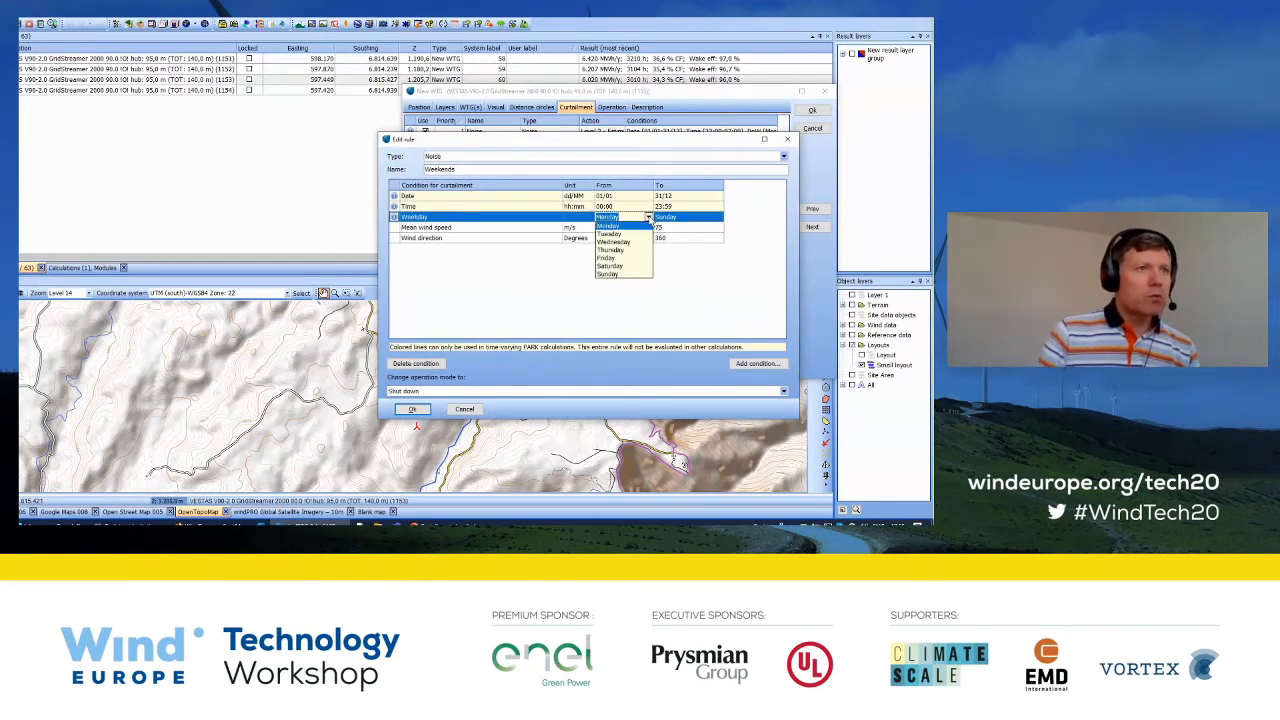
click(625, 266)
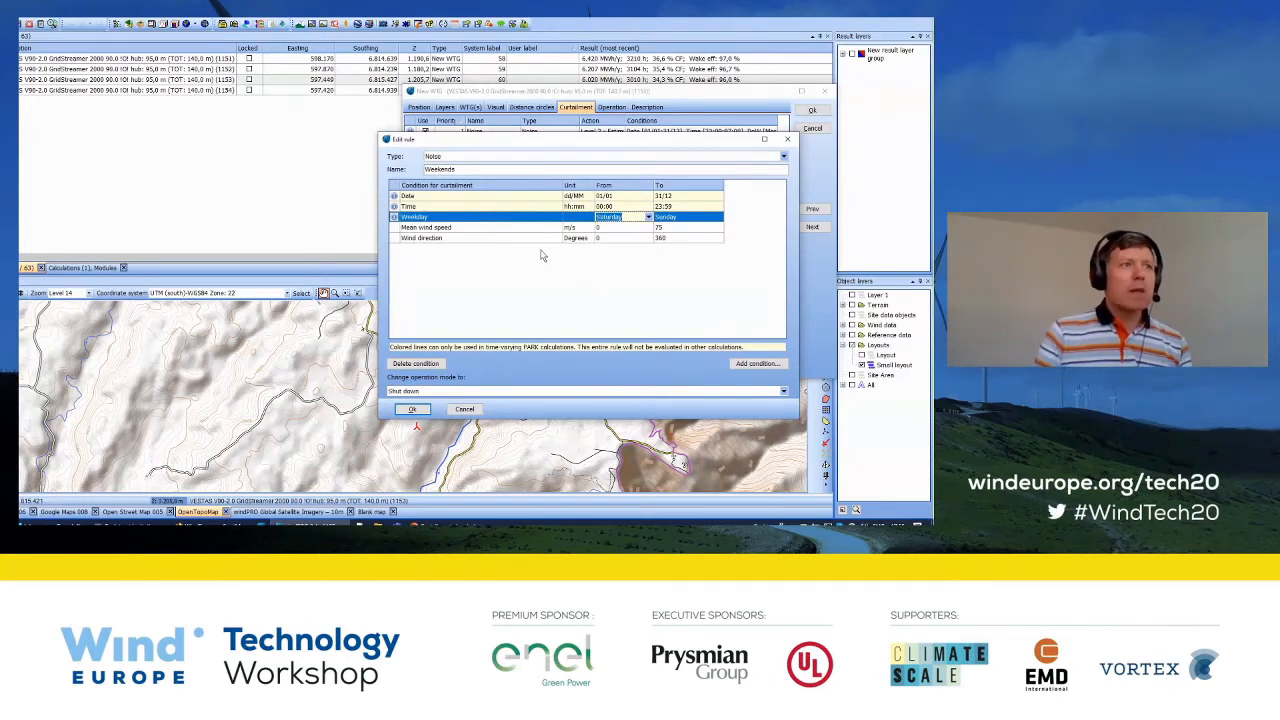
Change the Weekends rule's operation mode to Level 1 - Estimated - Mode 1, then accept the rule and the turbine's properties
click(498, 392)
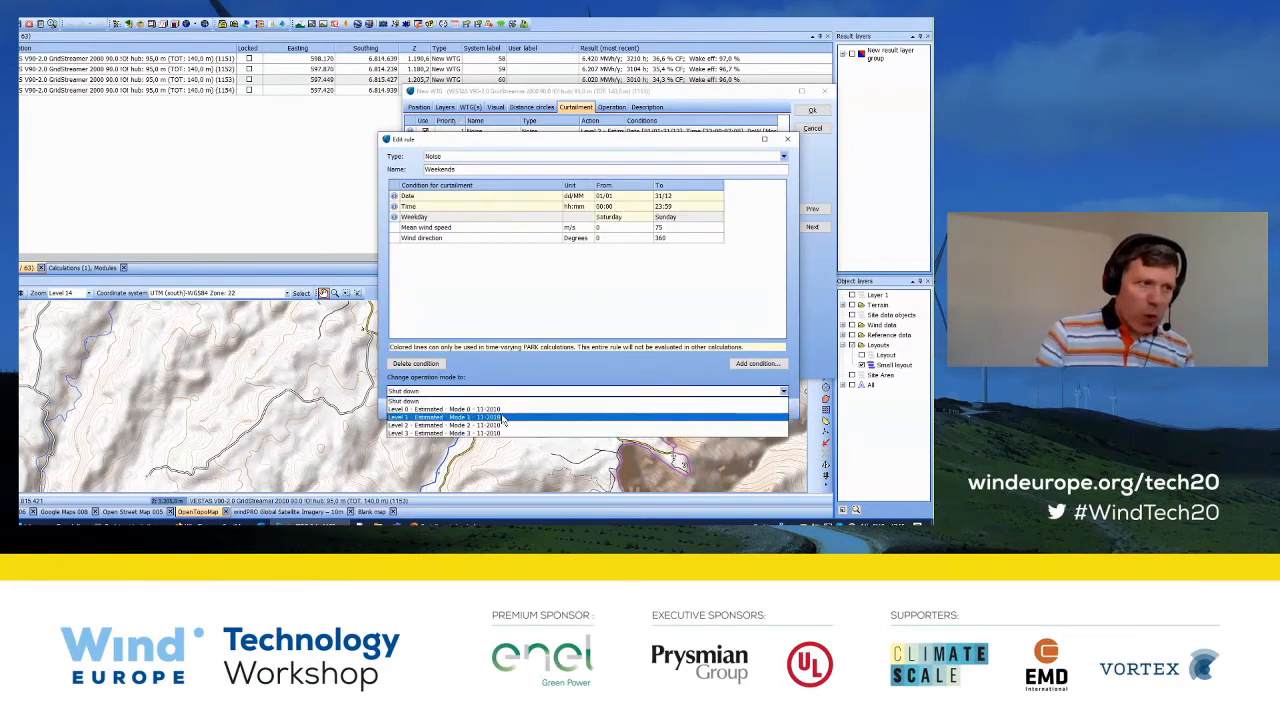
click(503, 418)
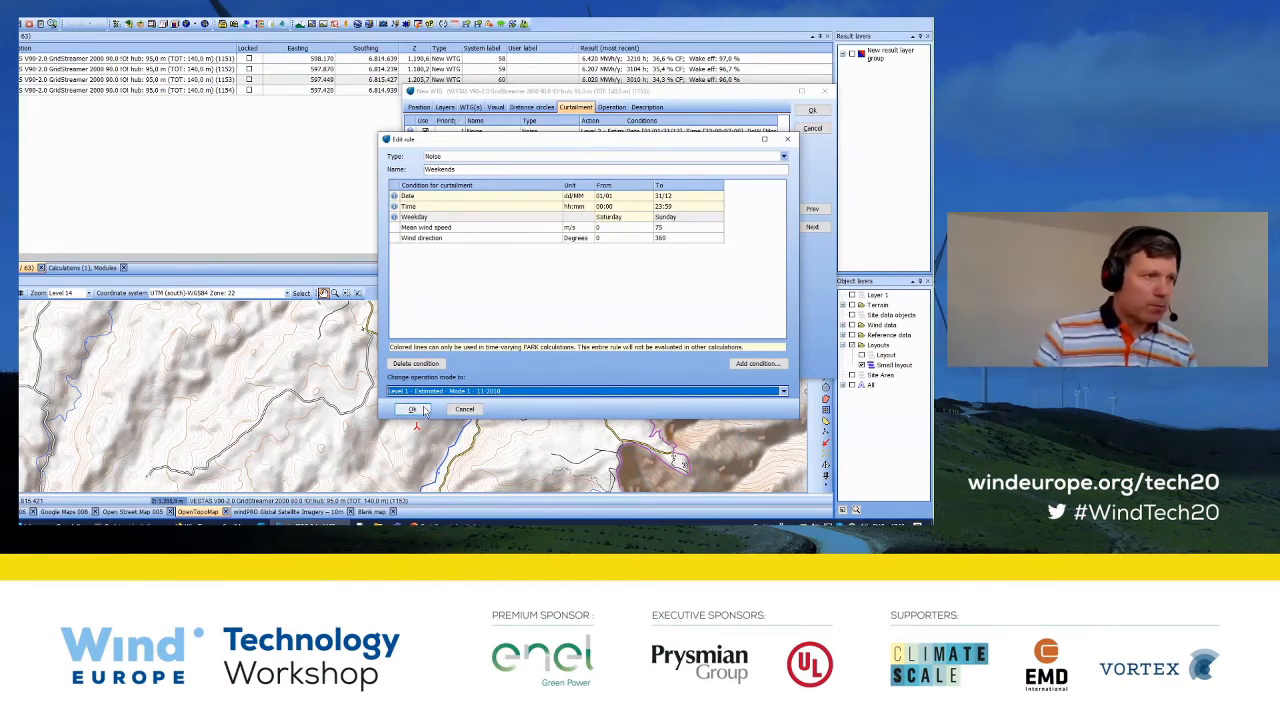
click(412, 410)
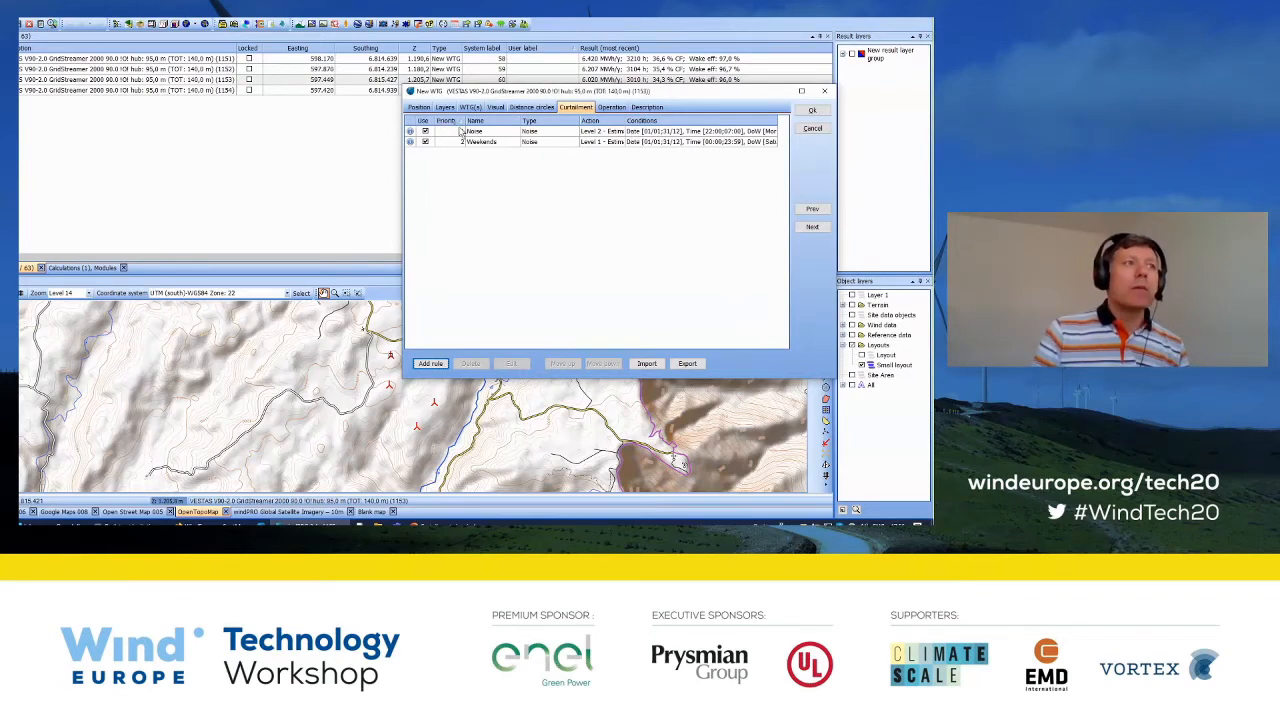
mouse_move(462, 144)
mouse_down()
mouse_move(461, 132)
mouse_move(457, 142)
mouse_up()
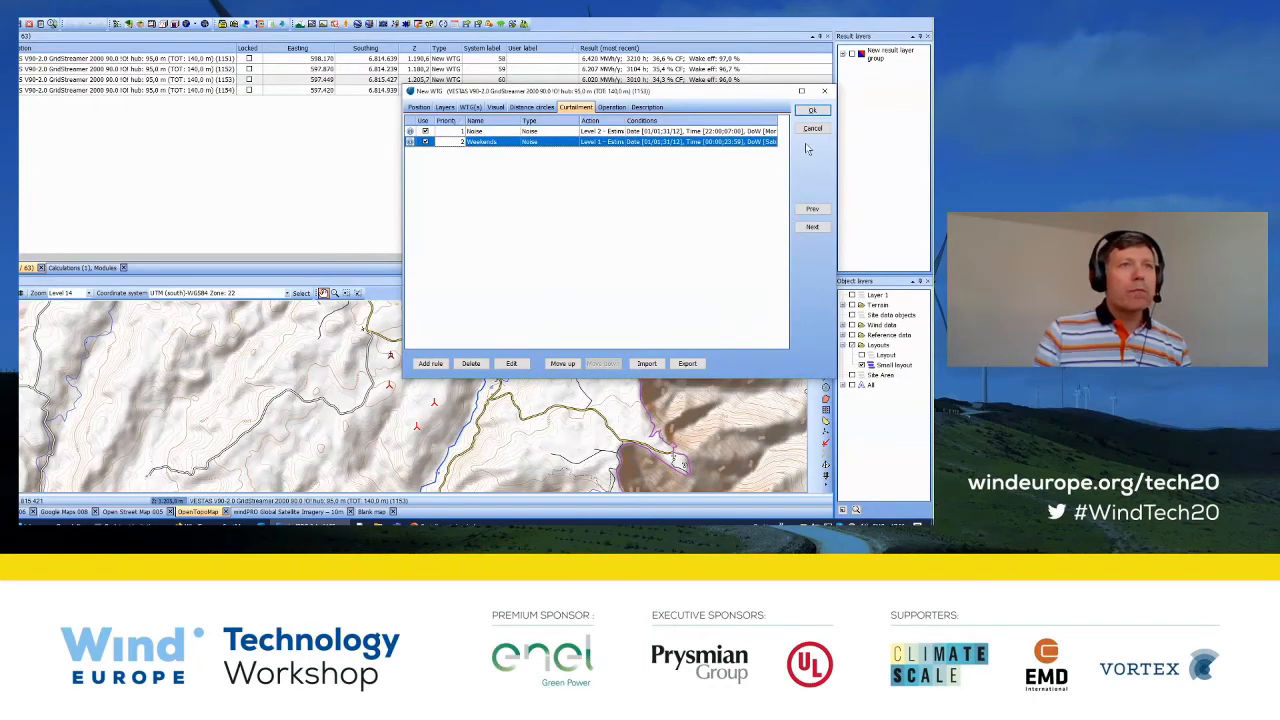
click(808, 112)
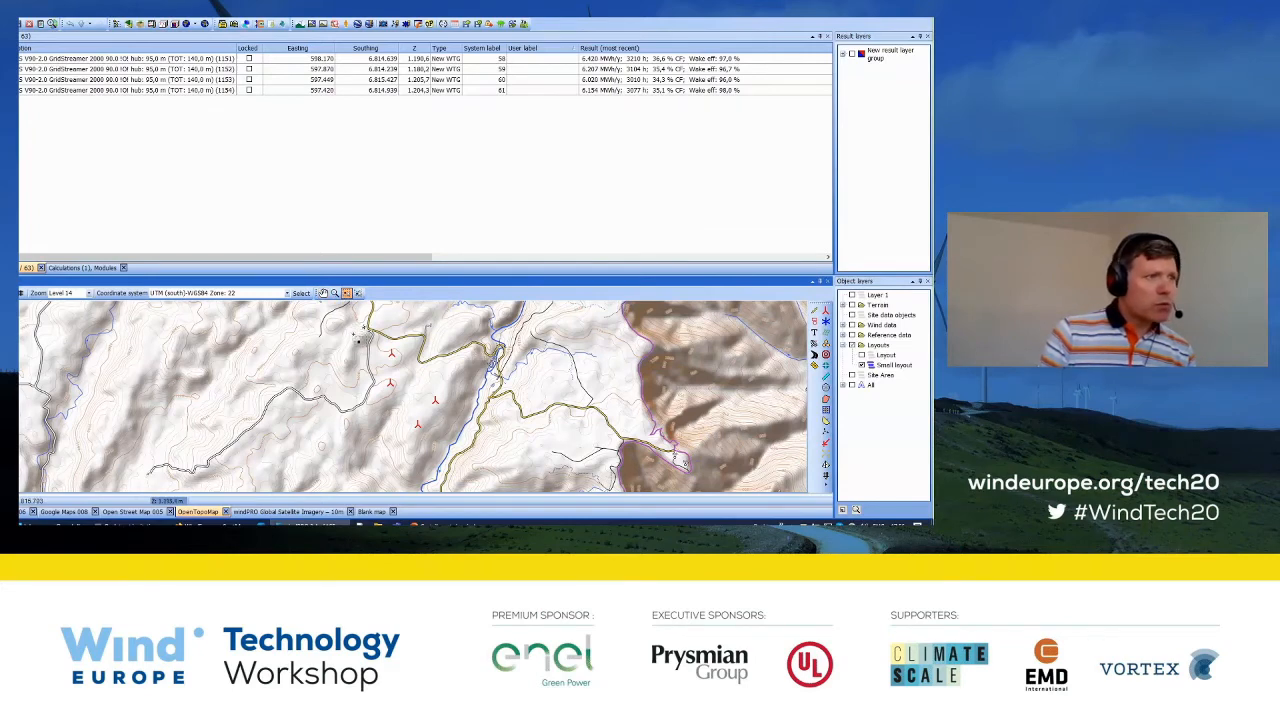
Select all four turbines on the map and open their shared curtailment settings for multi-editing
click(322, 294)
drag(371, 343, 384, 318)
click(346, 294)
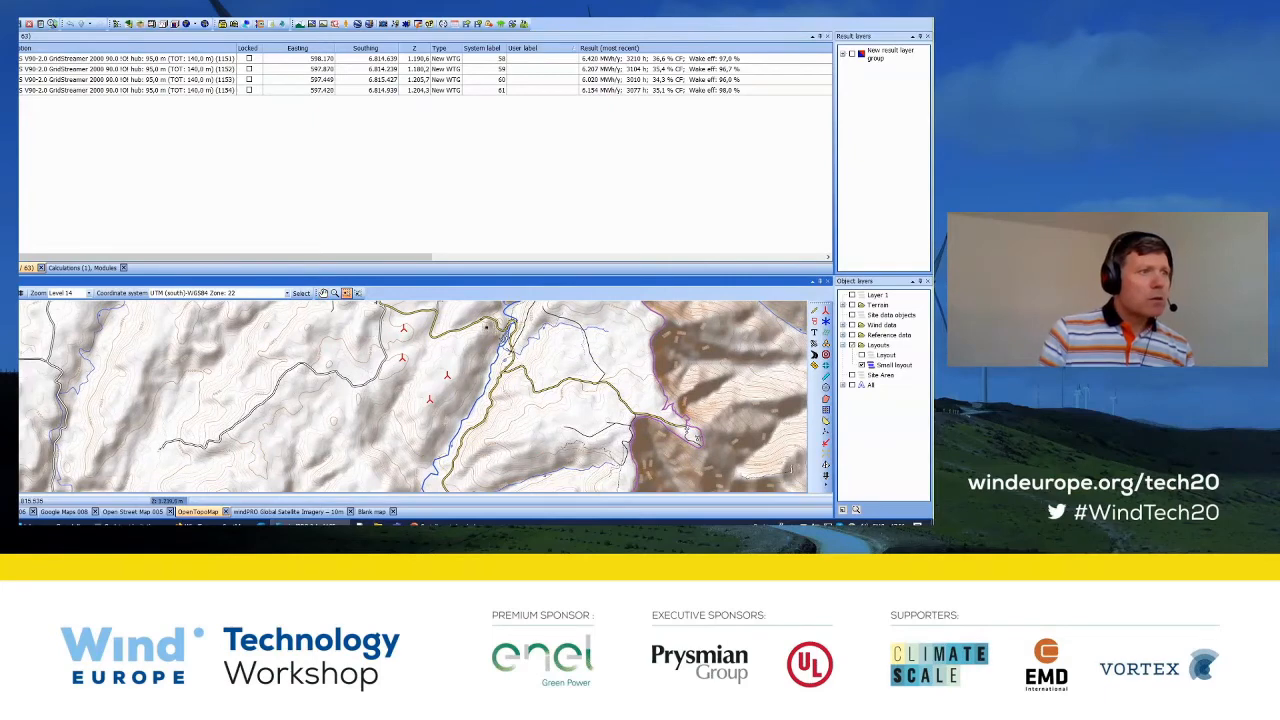
drag(505, 451, 502, 446)
right_click(447, 378)
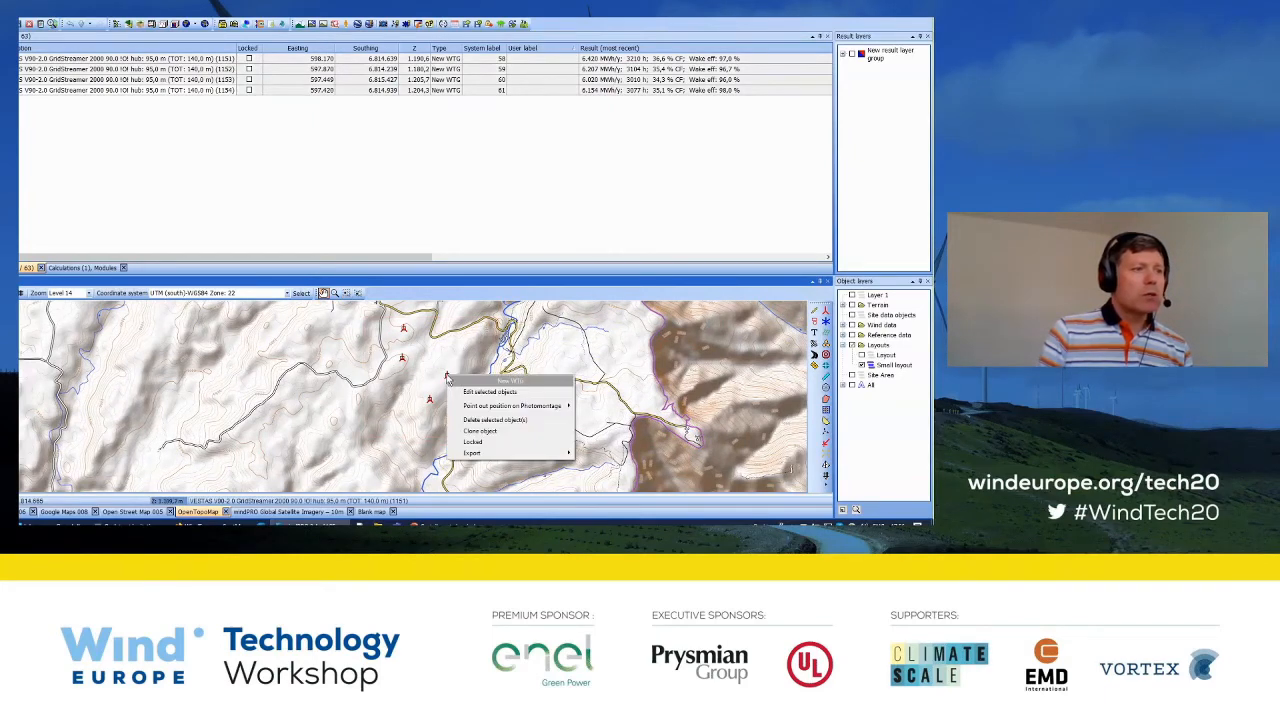
click(492, 399)
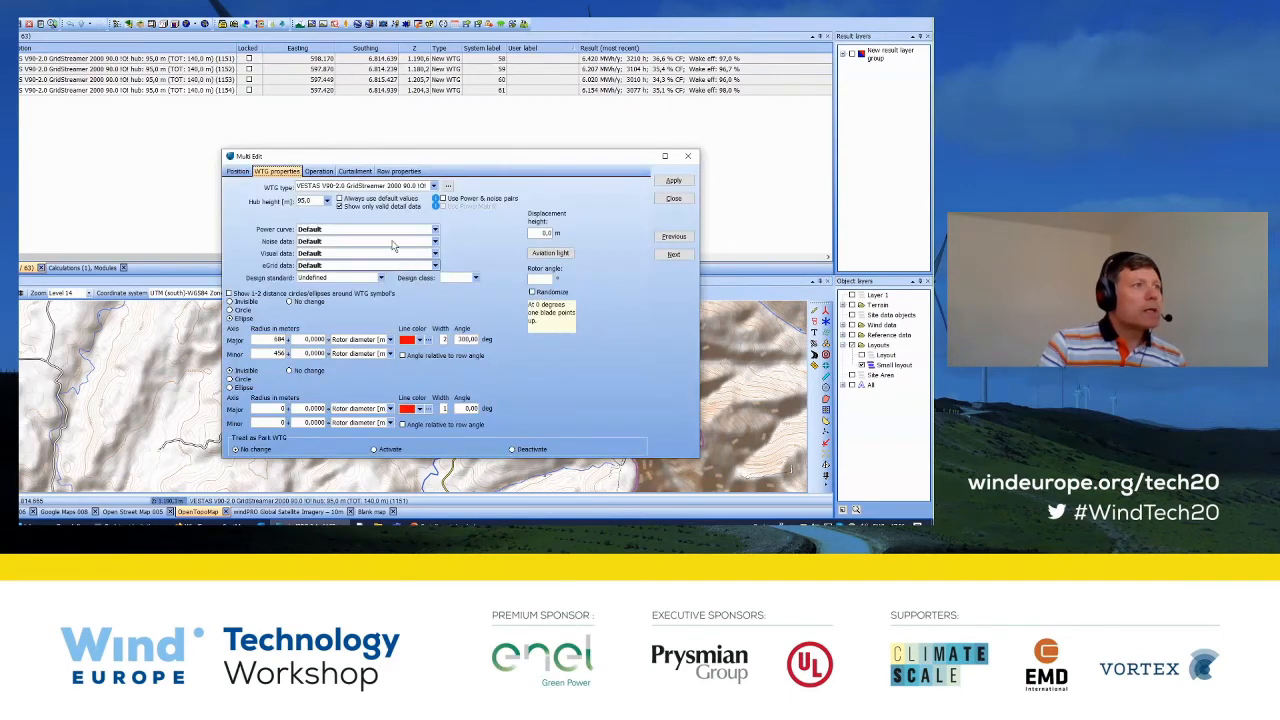
click(358, 172)
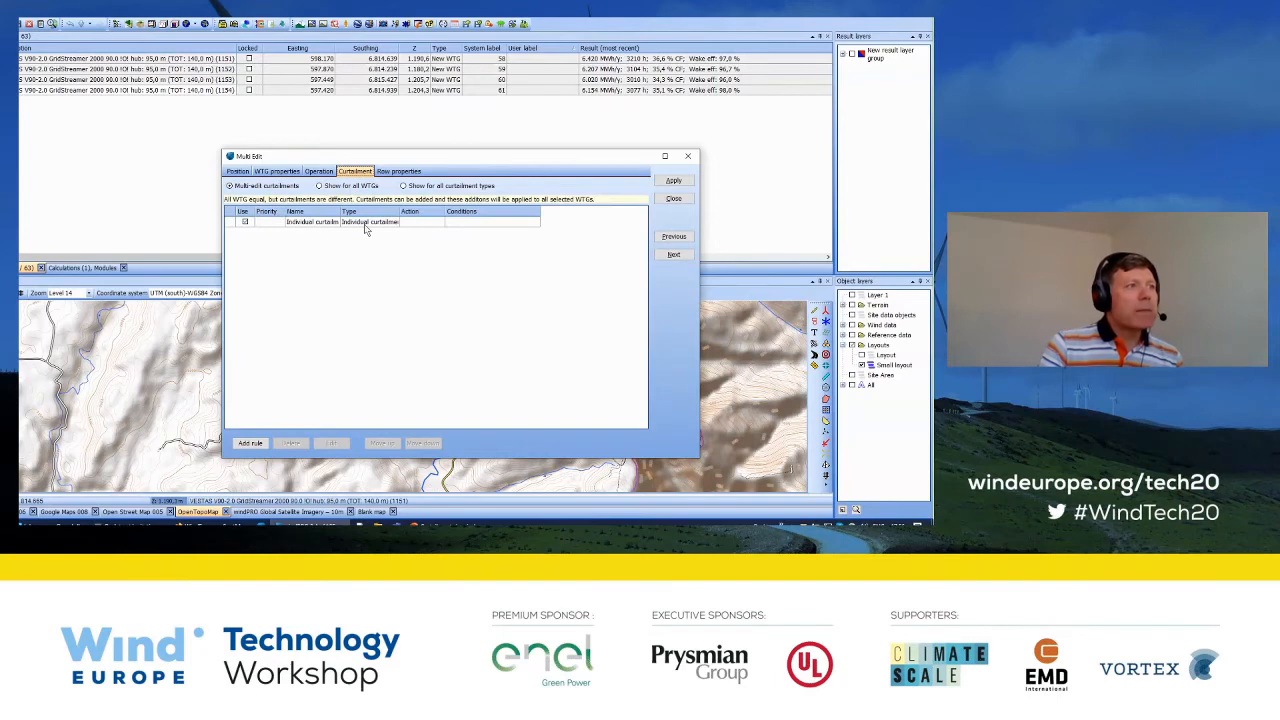
Examine the existing curtailment rules grouped by turbine, then grouped by curtailment type
click(319, 186)
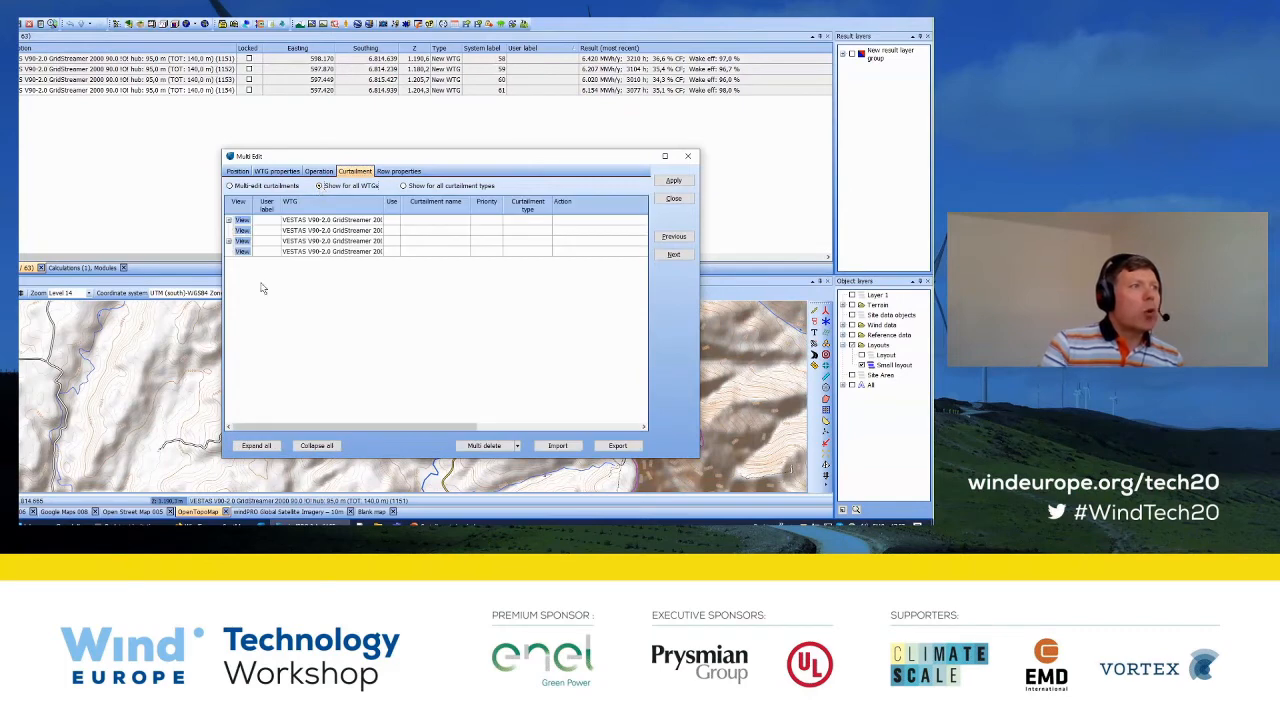
click(229, 220)
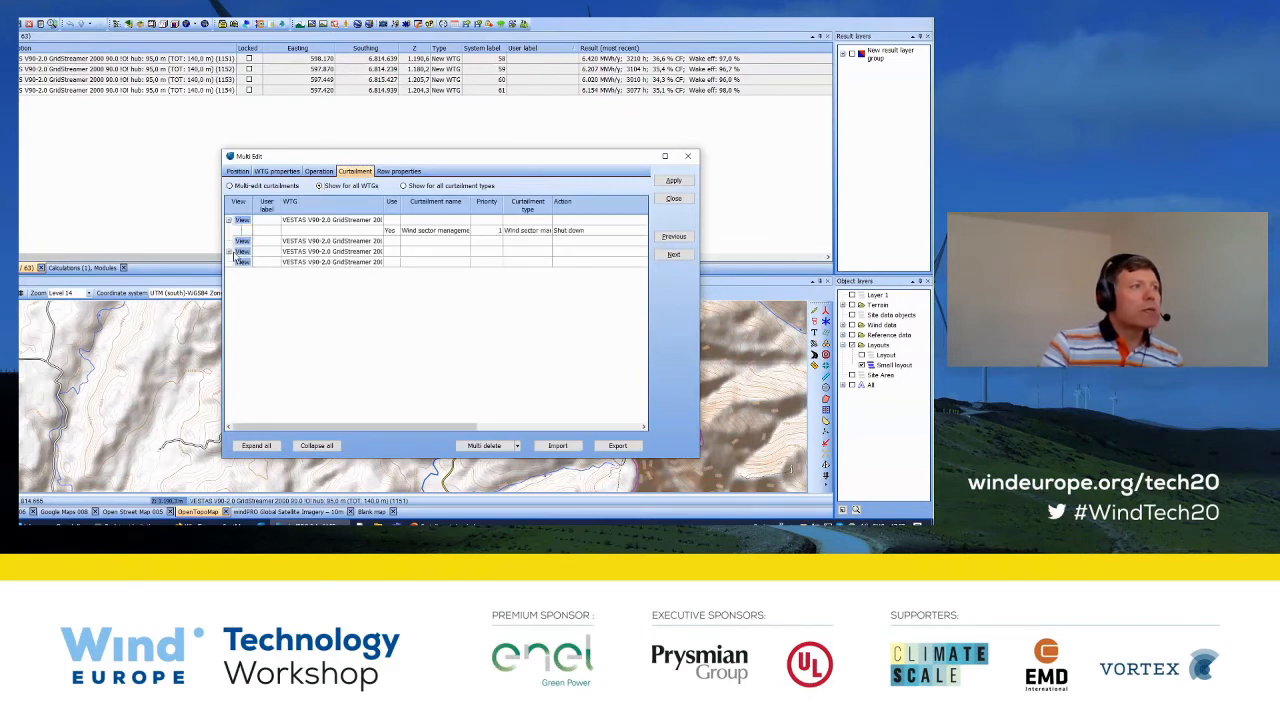
click(229, 251)
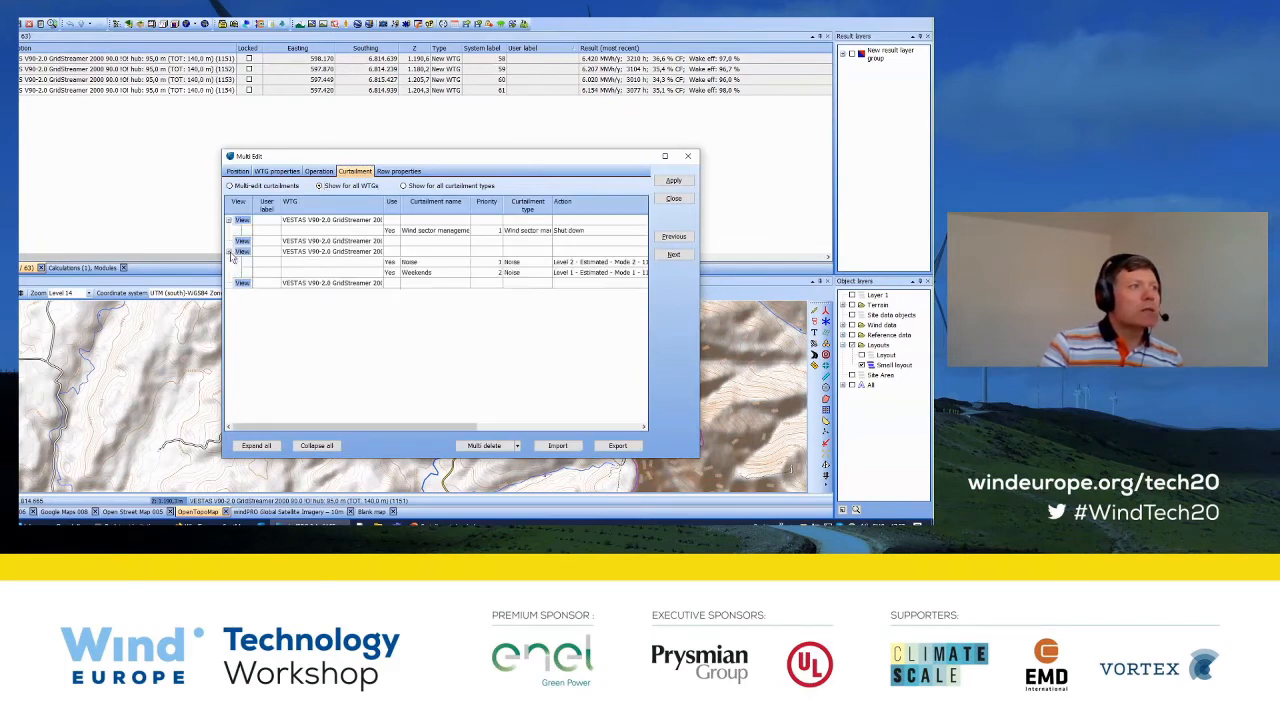
click(404, 187)
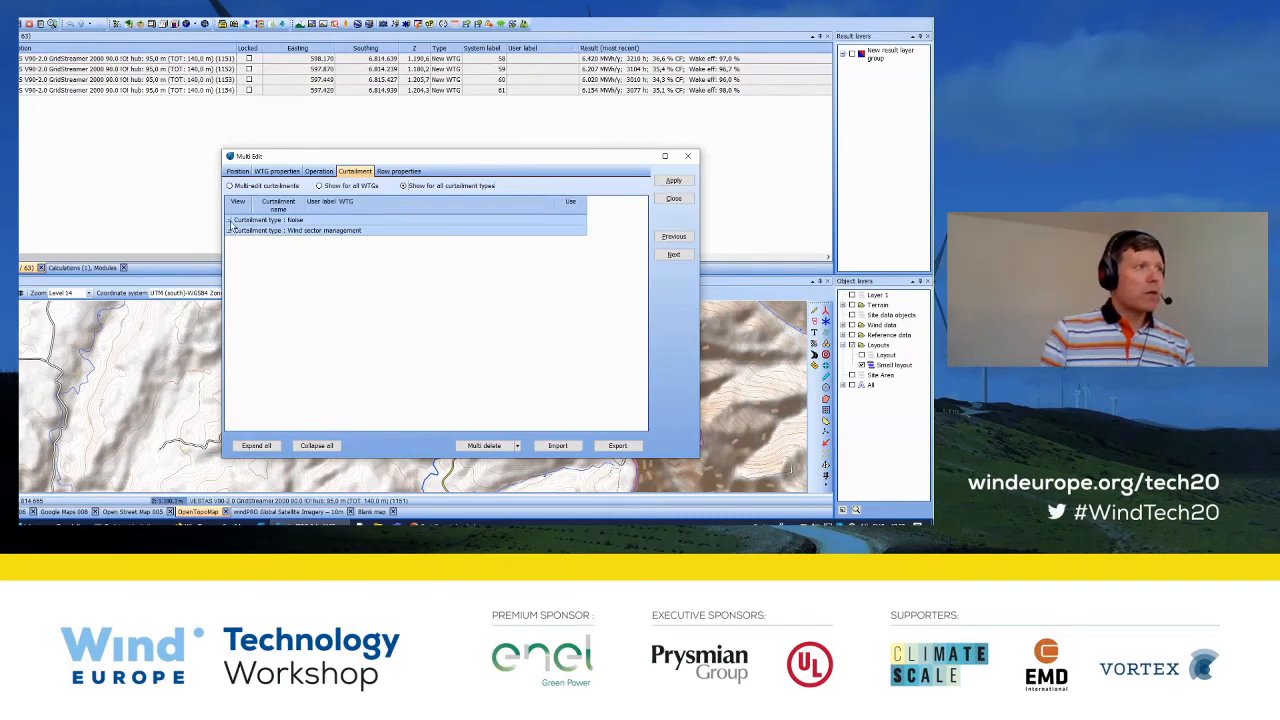
click(230, 222)
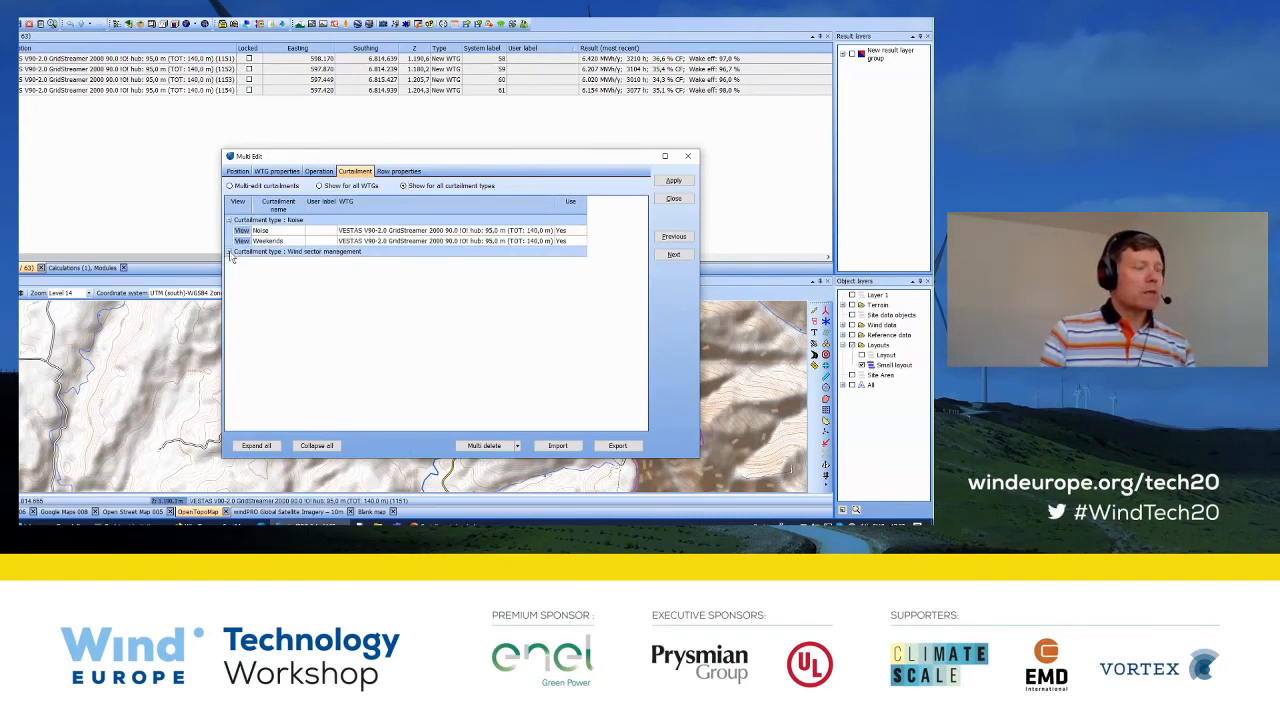
click(230, 253)
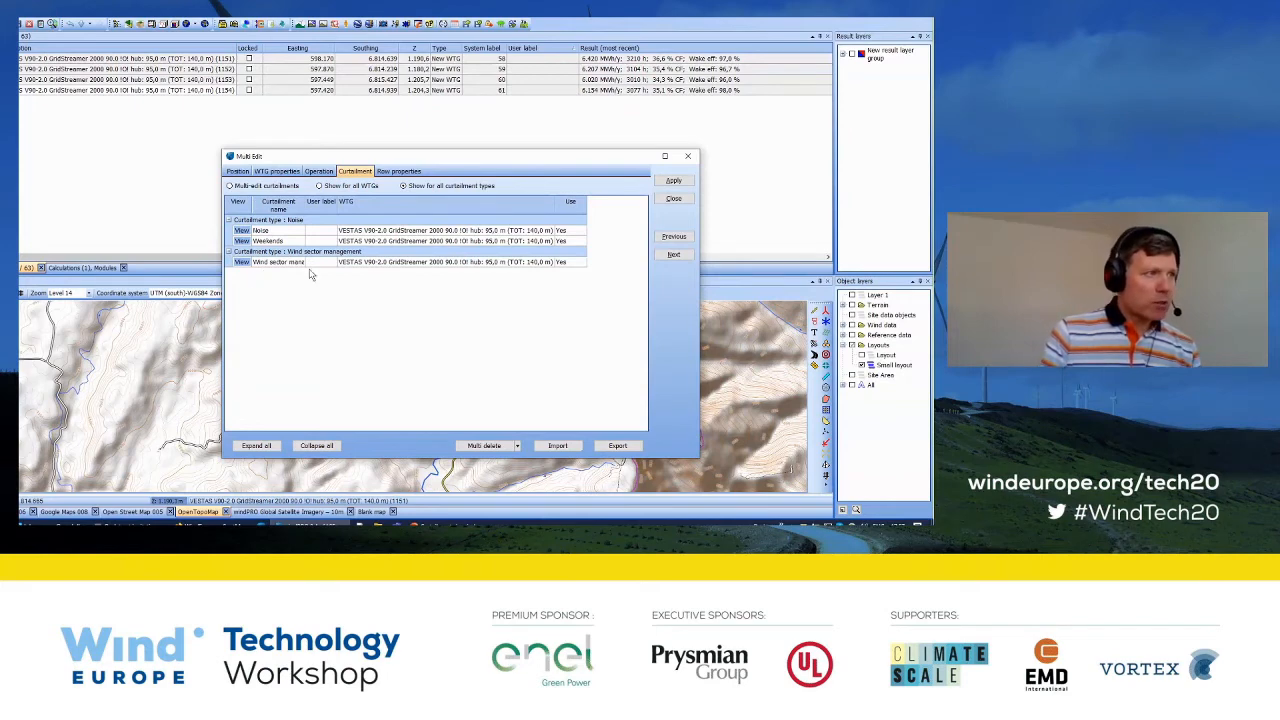
Return to the multi-edit curtailments and add a rule of type Bats for all selected turbines
click(250, 187)
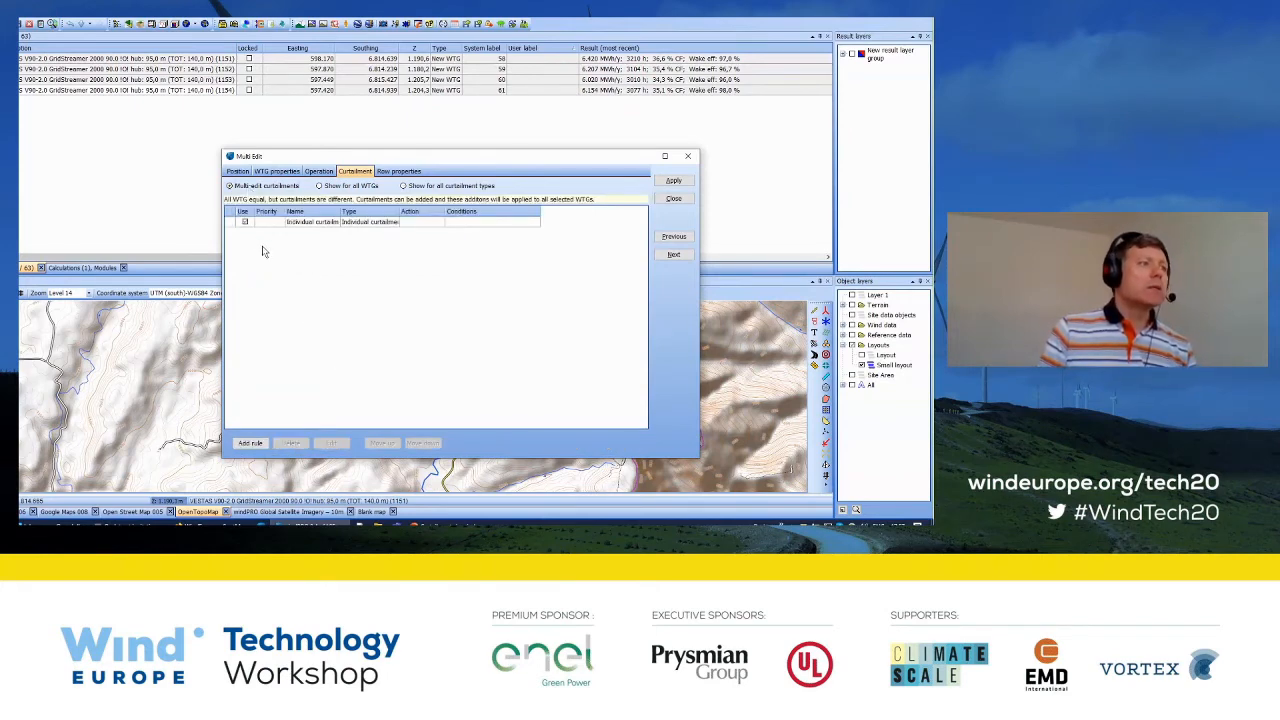
click(250, 443)
click(570, 158)
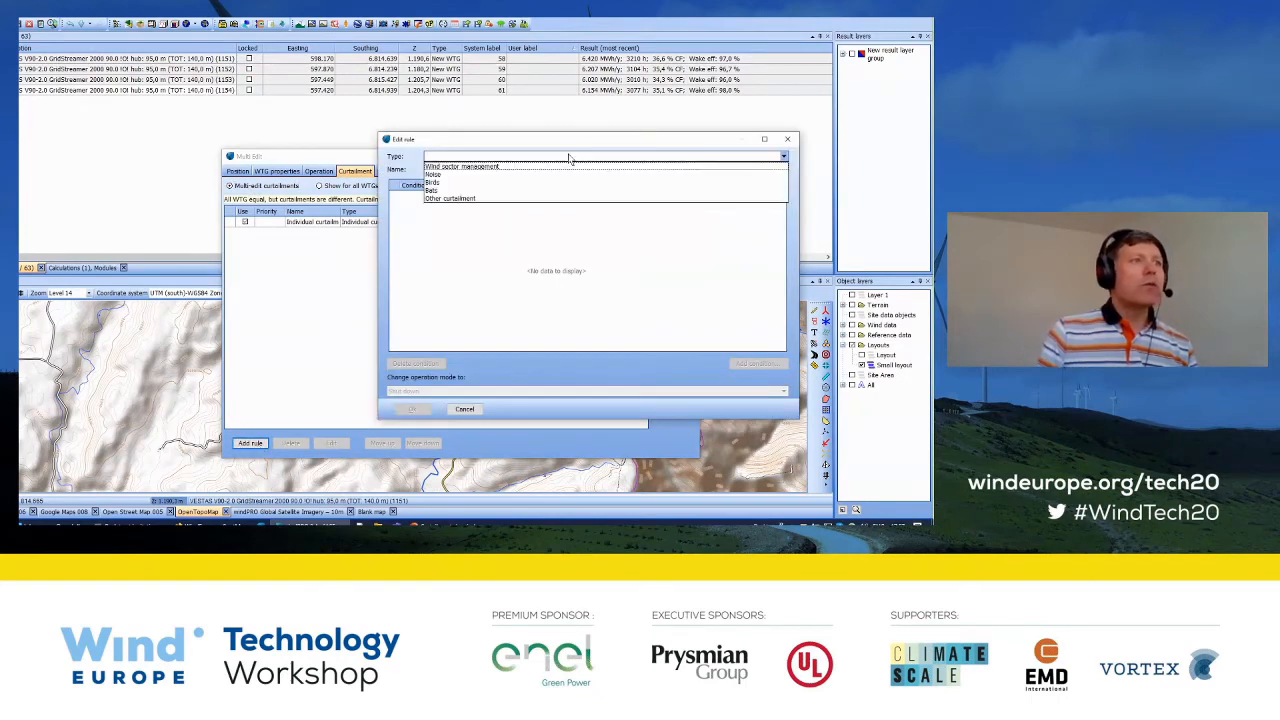
click(510, 193)
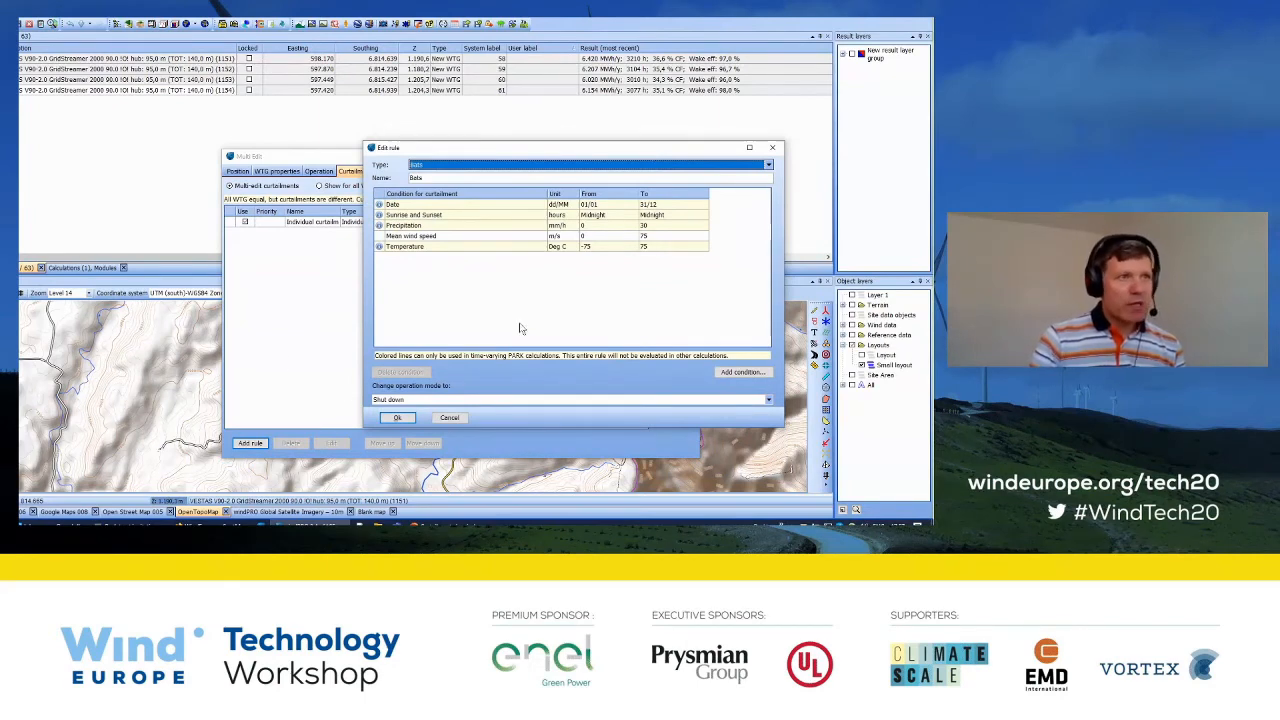
Set the Bats rule's lower temperature limit to 20 °C and upper mean wind speed limit to 10 m/s, and reduce the upper precipitation limit
click(632, 208)
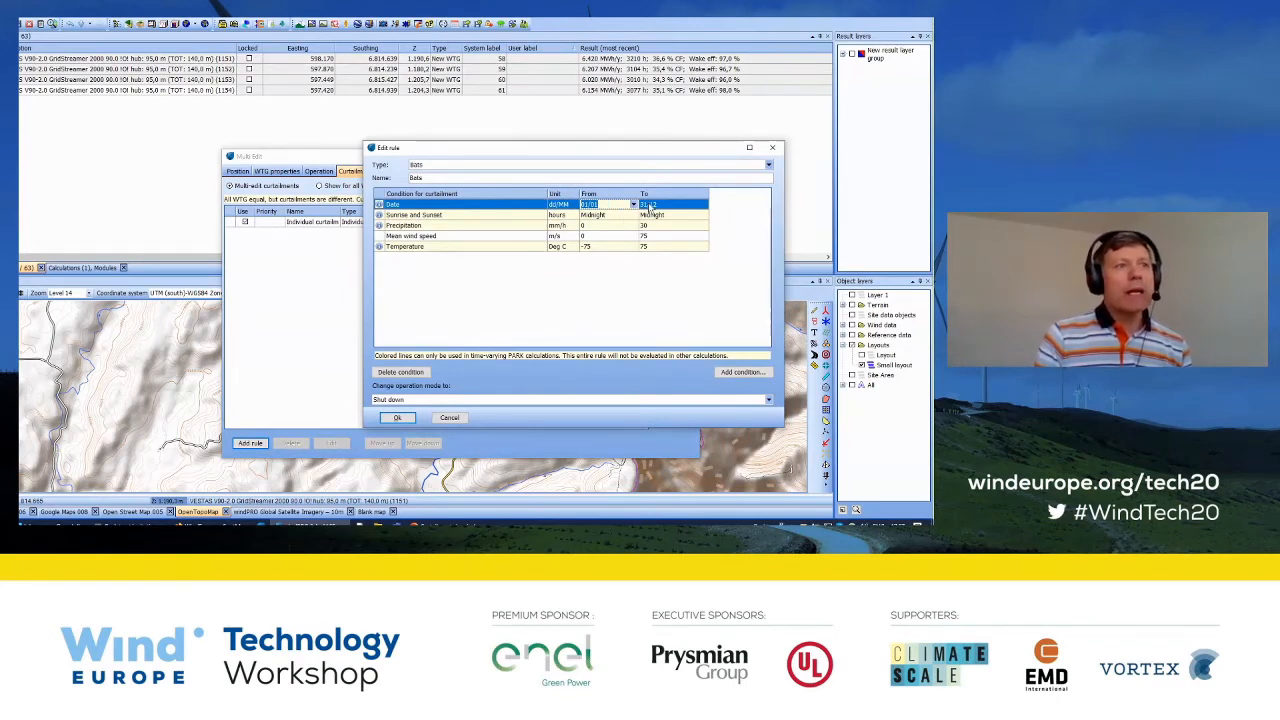
click(650, 205)
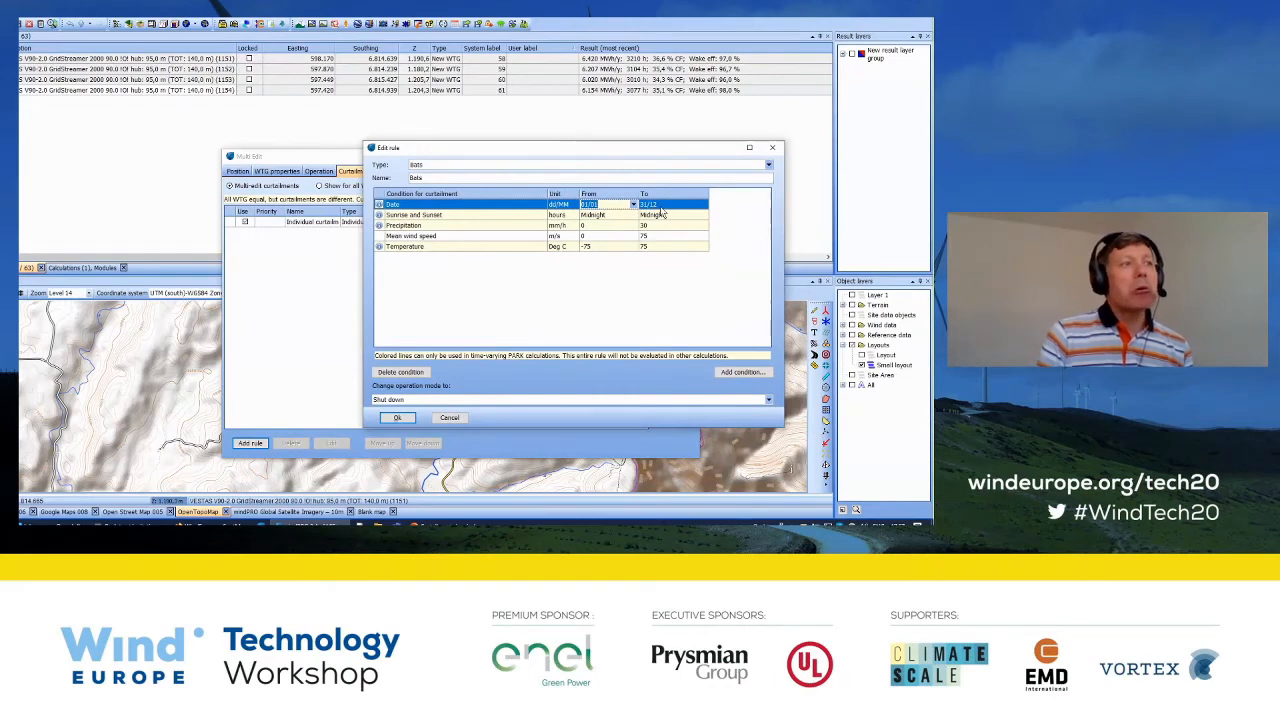
click(618, 247)
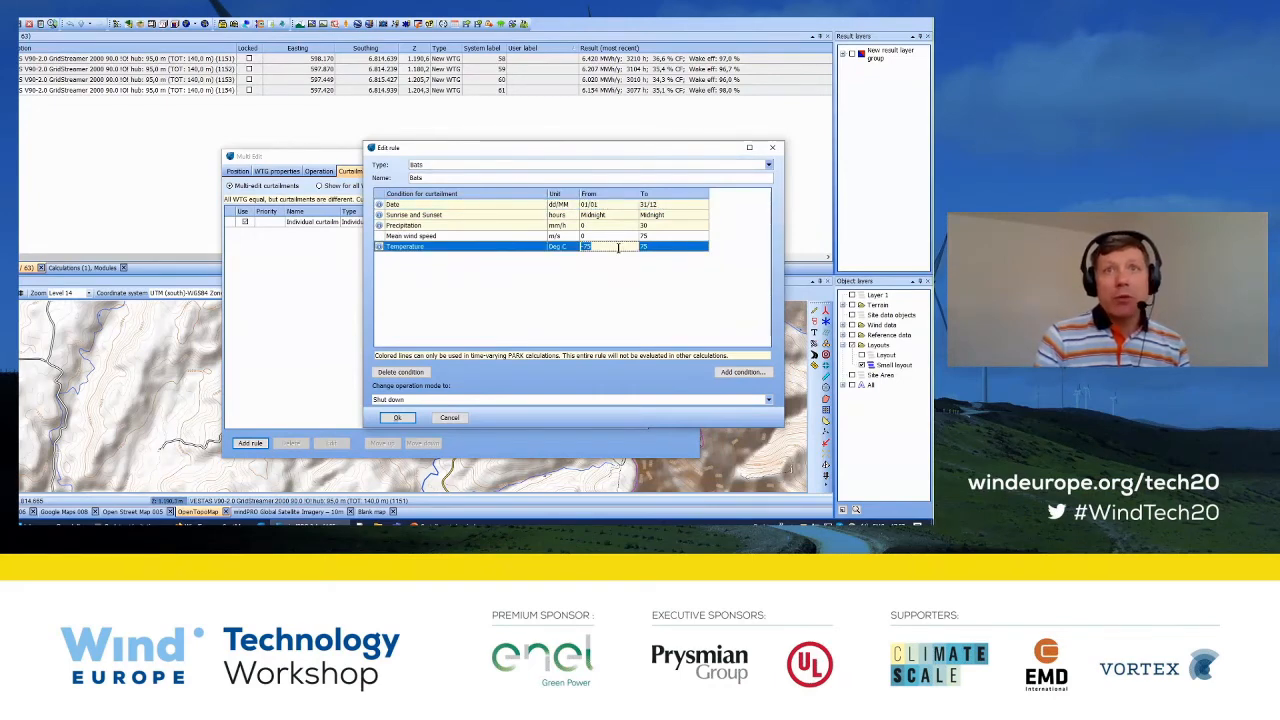
text(10)
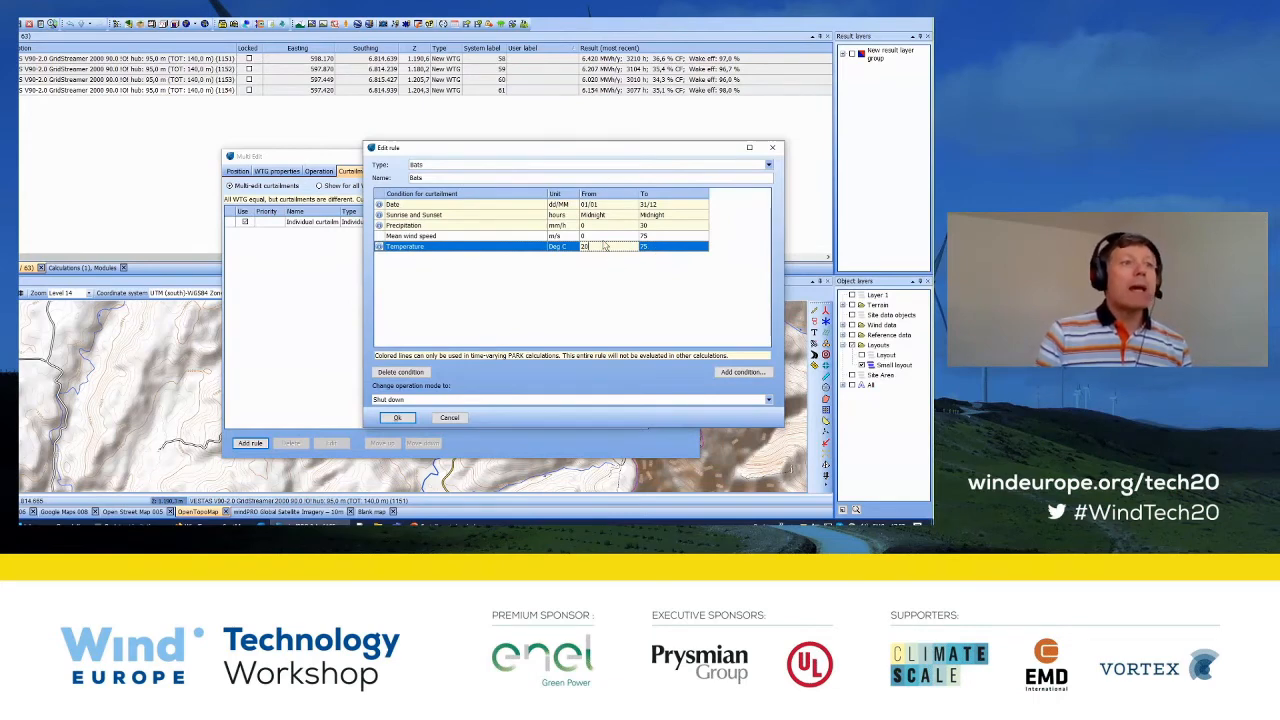
click(658, 235)
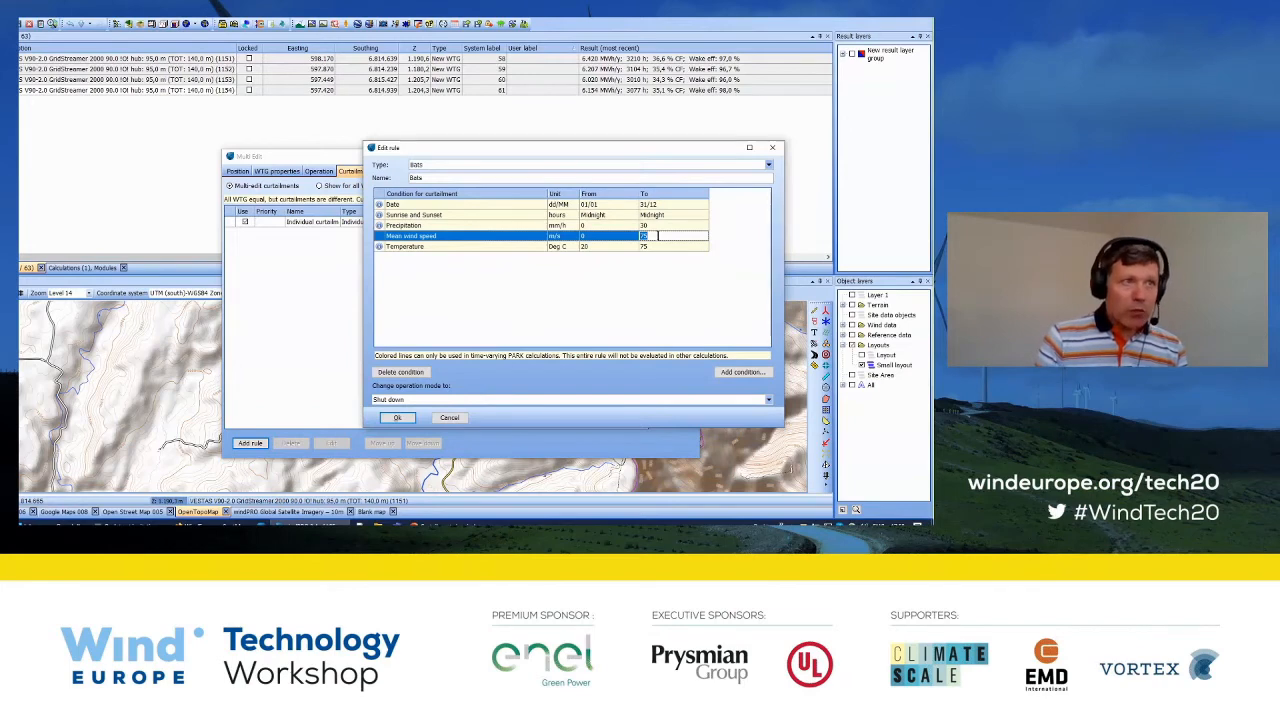
text(10)
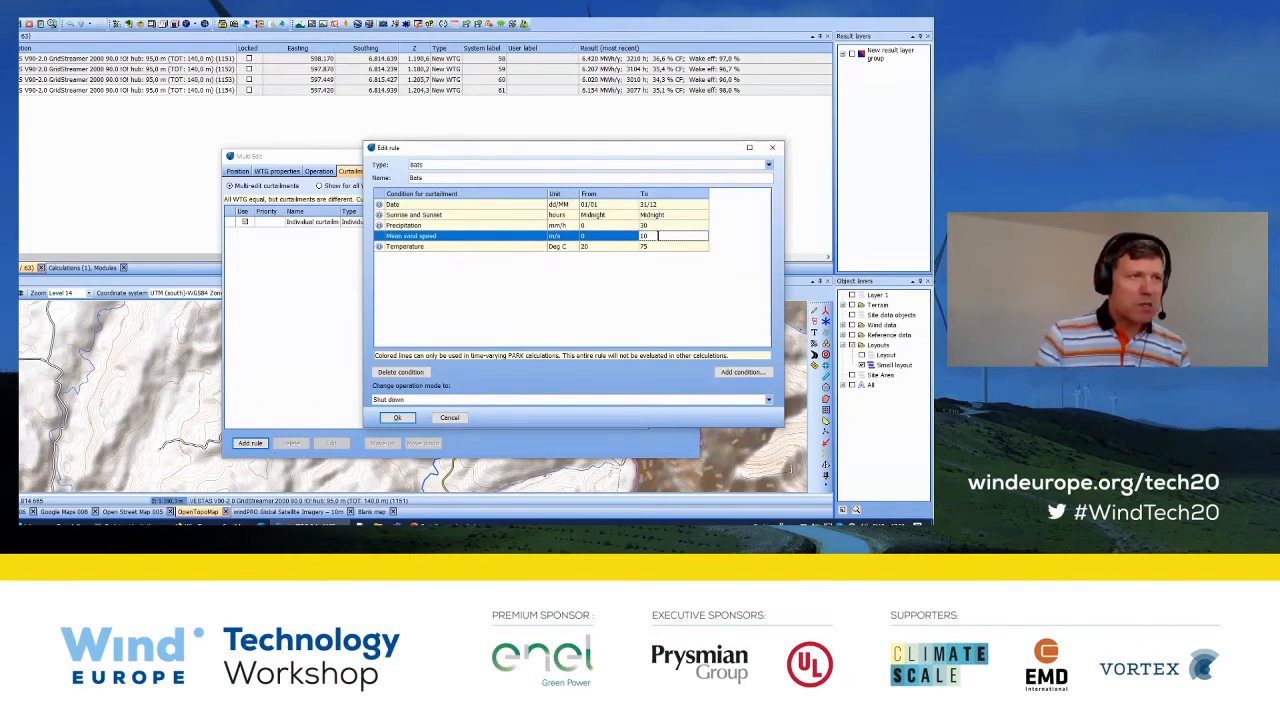
click(660, 226)
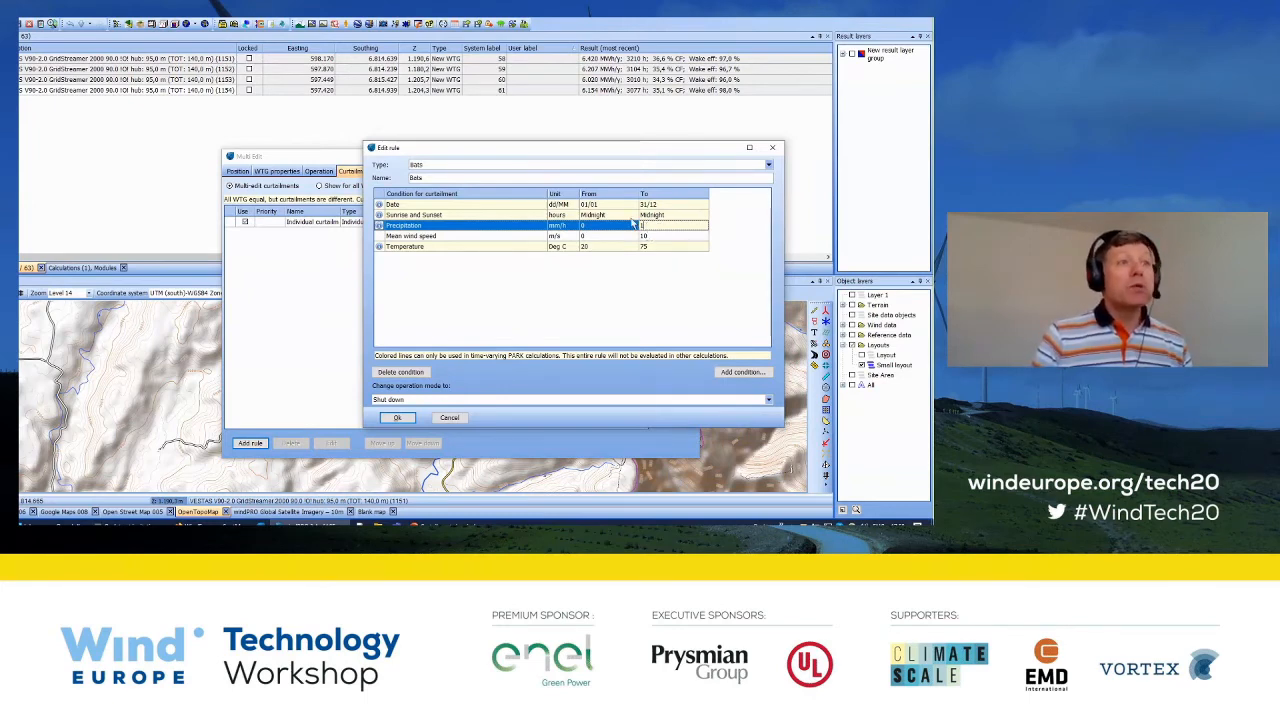
Start the Bats rule's sunrise and sunset condition at 1h after sunset, choose its end time relative to sunrise, and save the rule
click(635, 216)
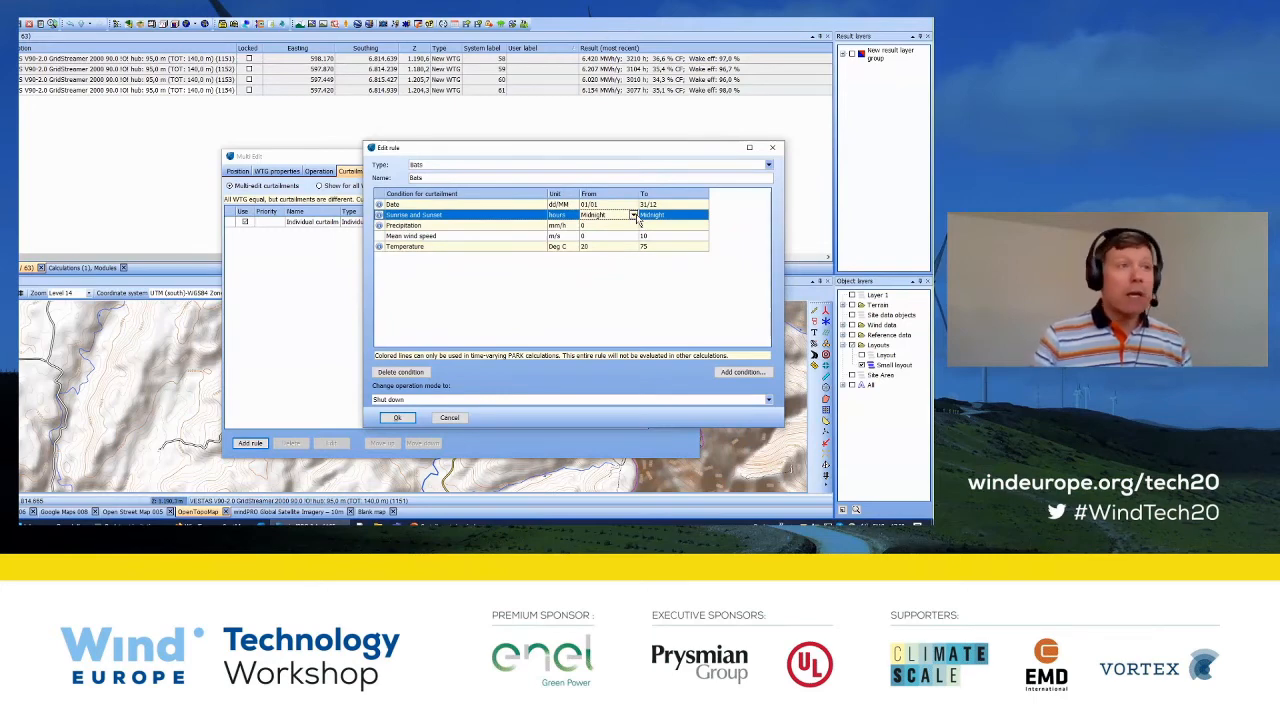
click(633, 216)
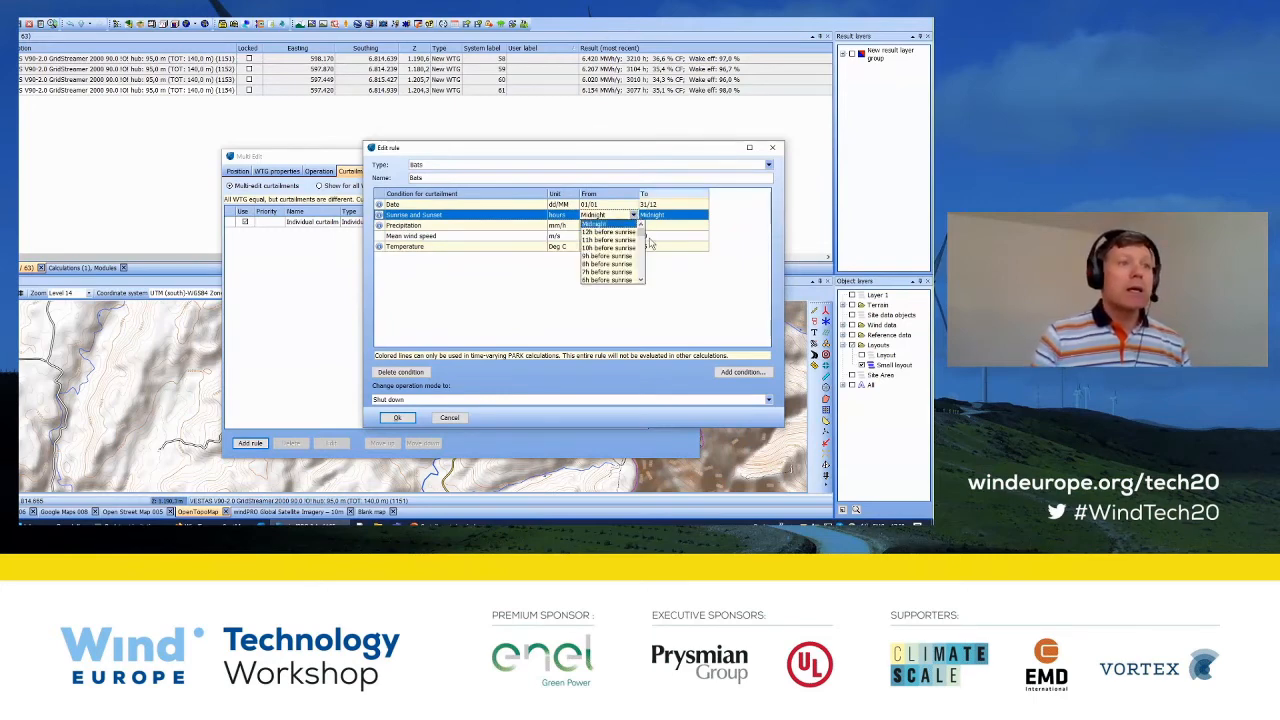
drag(641, 232, 645, 268)
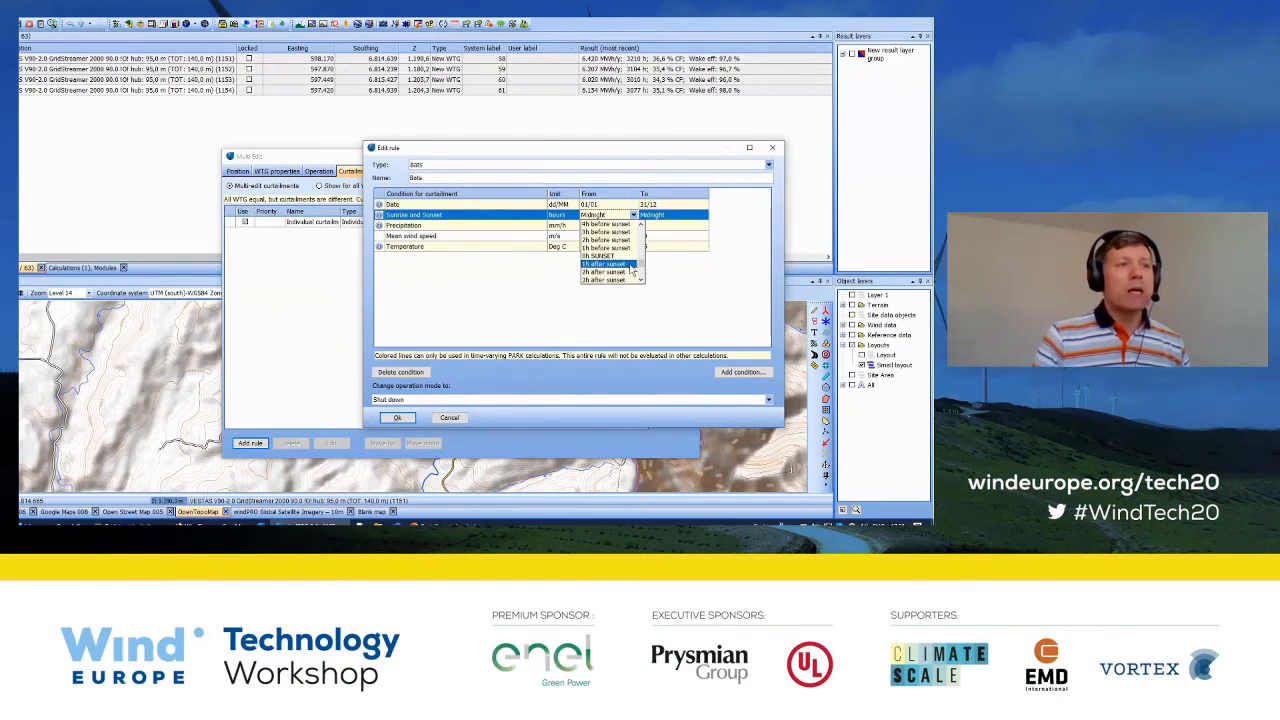
click(630, 265)
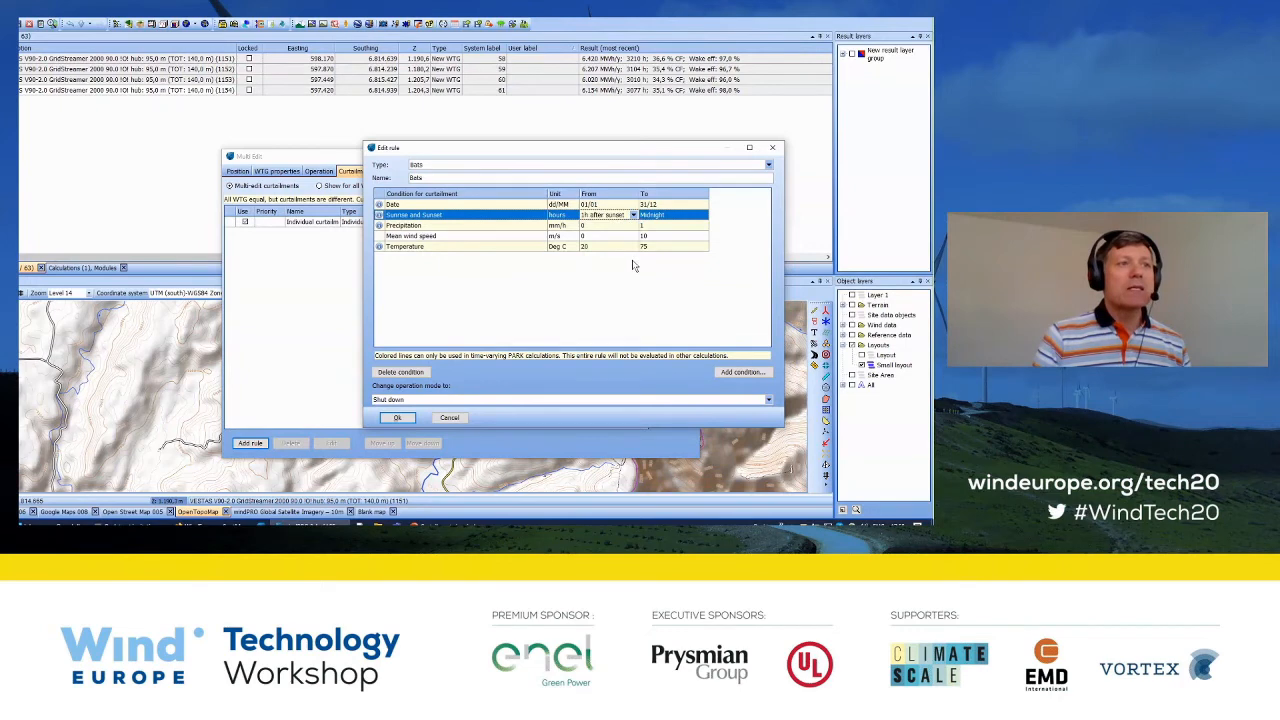
click(704, 217)
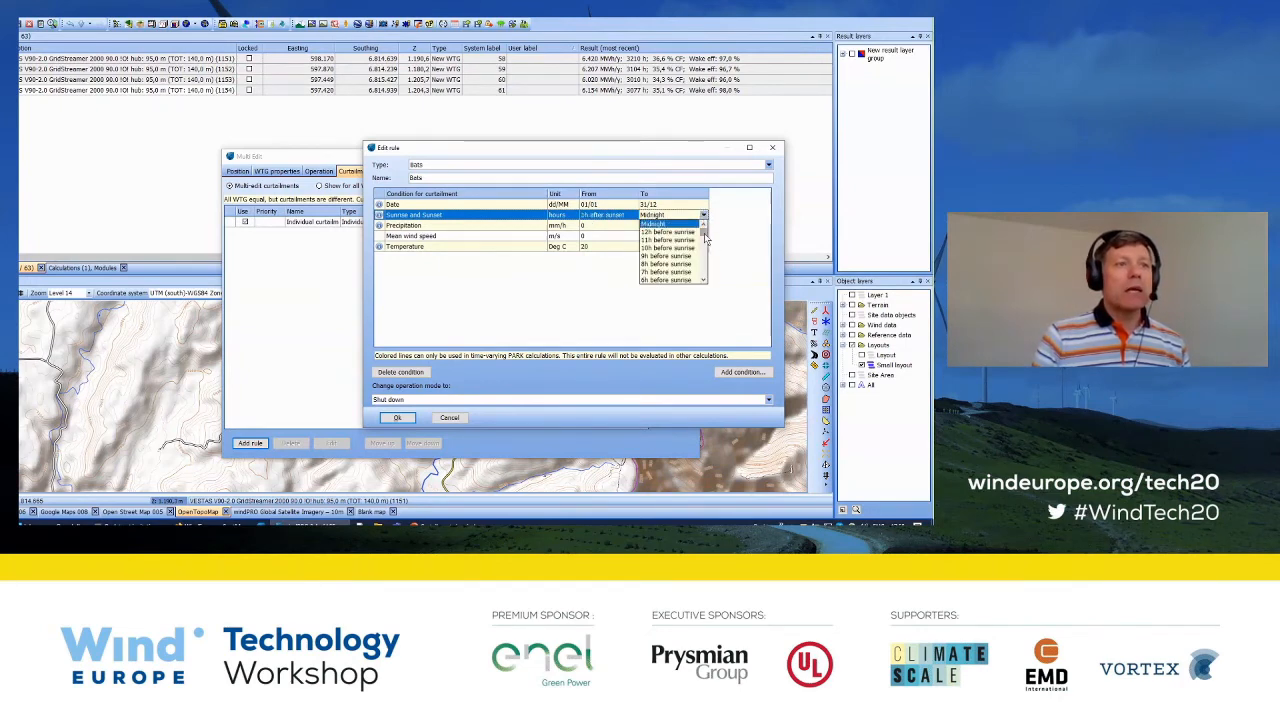
scroll(707, 258, down, 2)
scroll(707, 257, down, 2)
scroll(708, 260, up, 6)
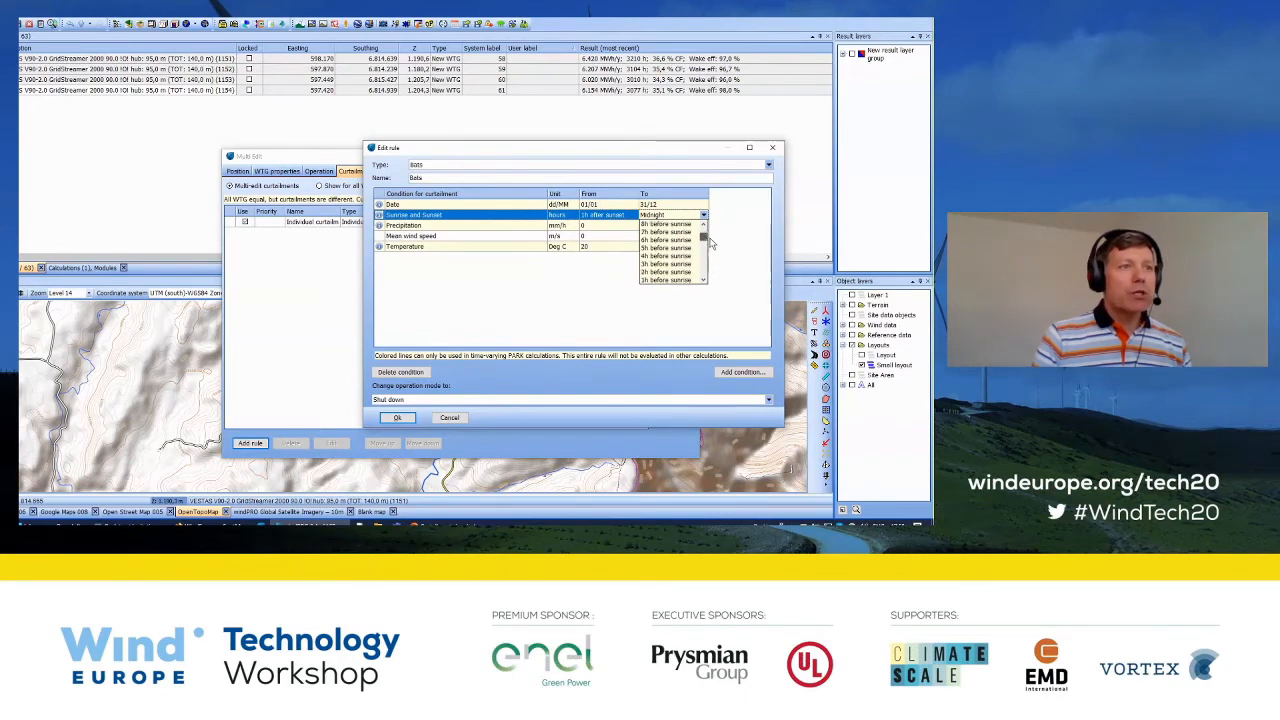
scroll(706, 245, down, 2)
click(697, 244)
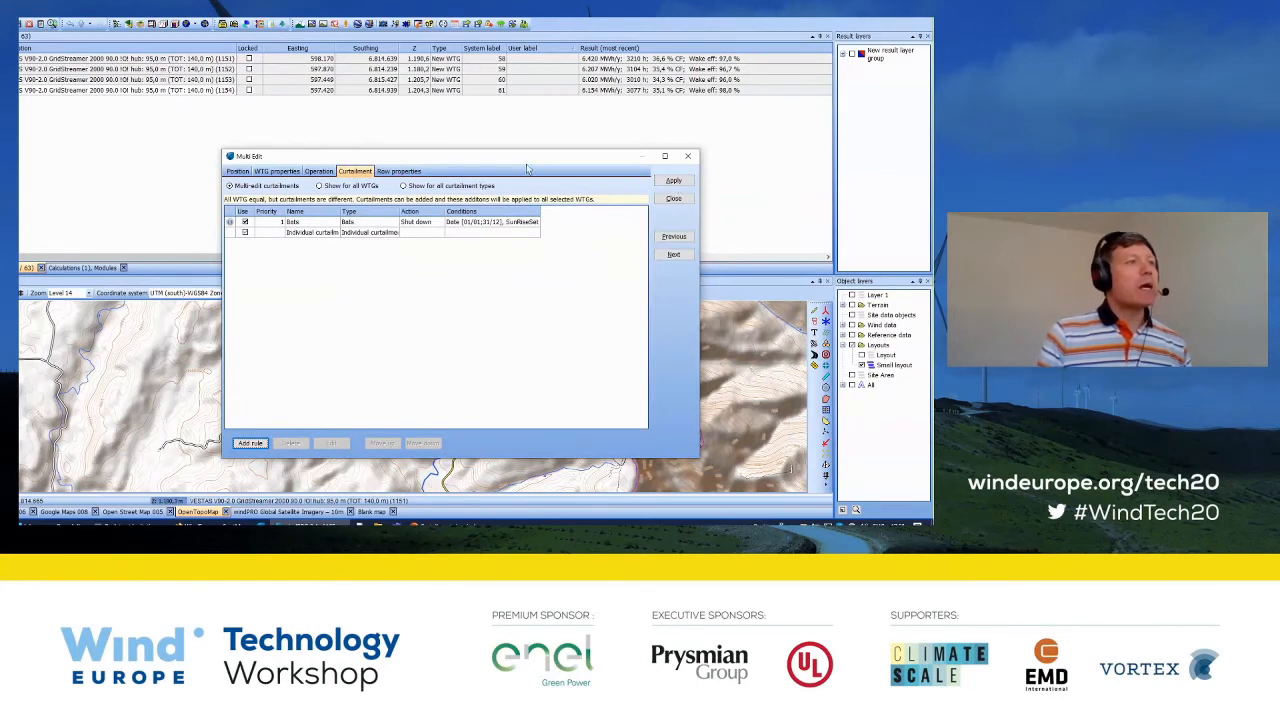
Apply the Bats curtailment rule to the four selected turbines and close the multi-edit settings
drag(532, 162, 573, 155)
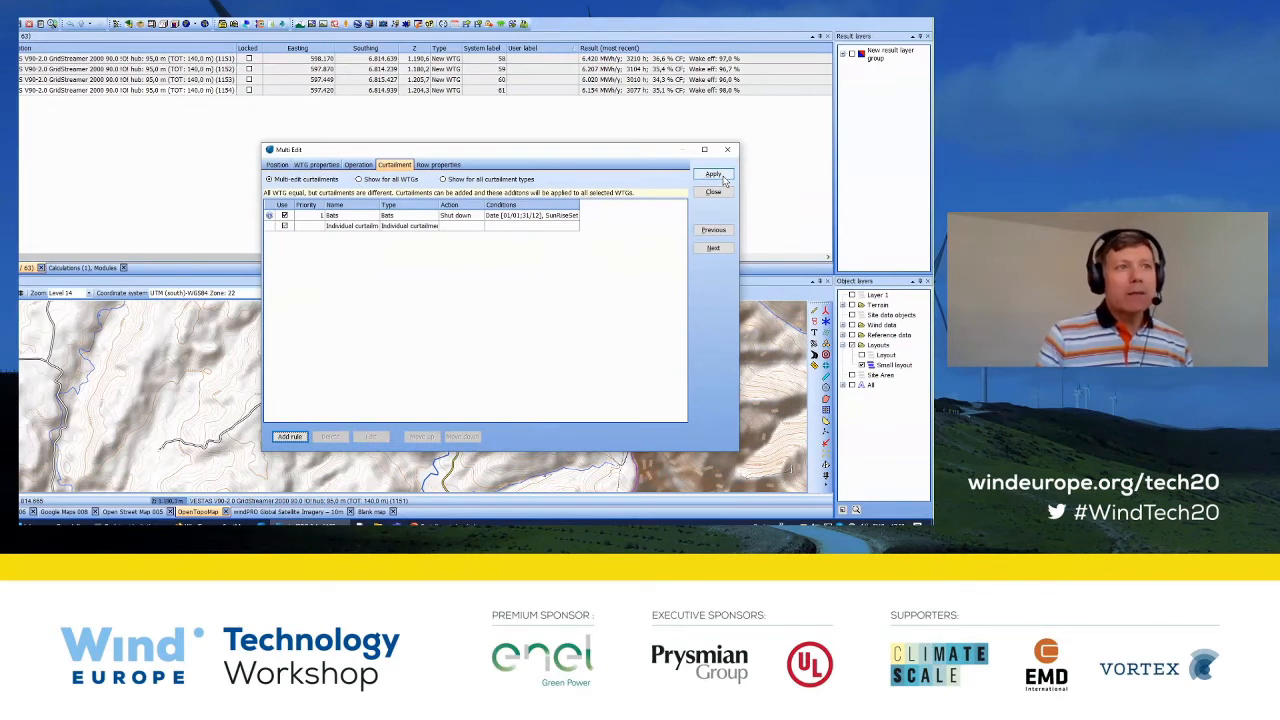
click(722, 177)
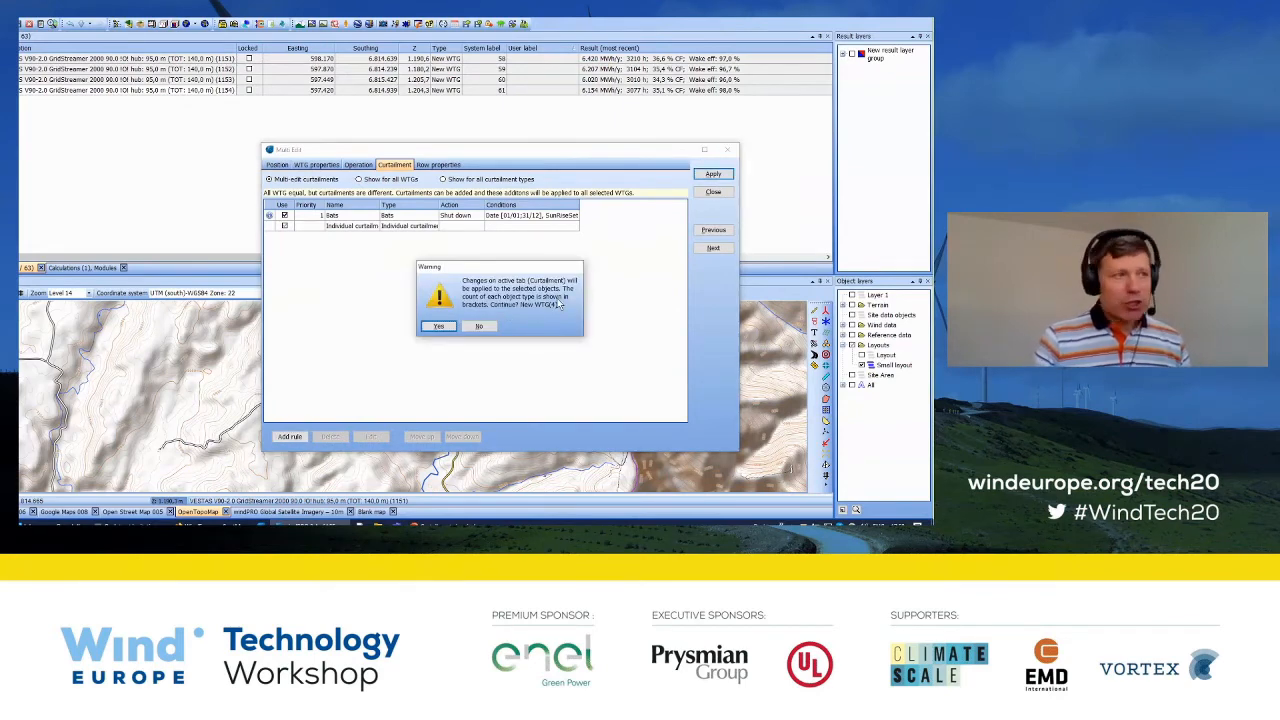
click(437, 327)
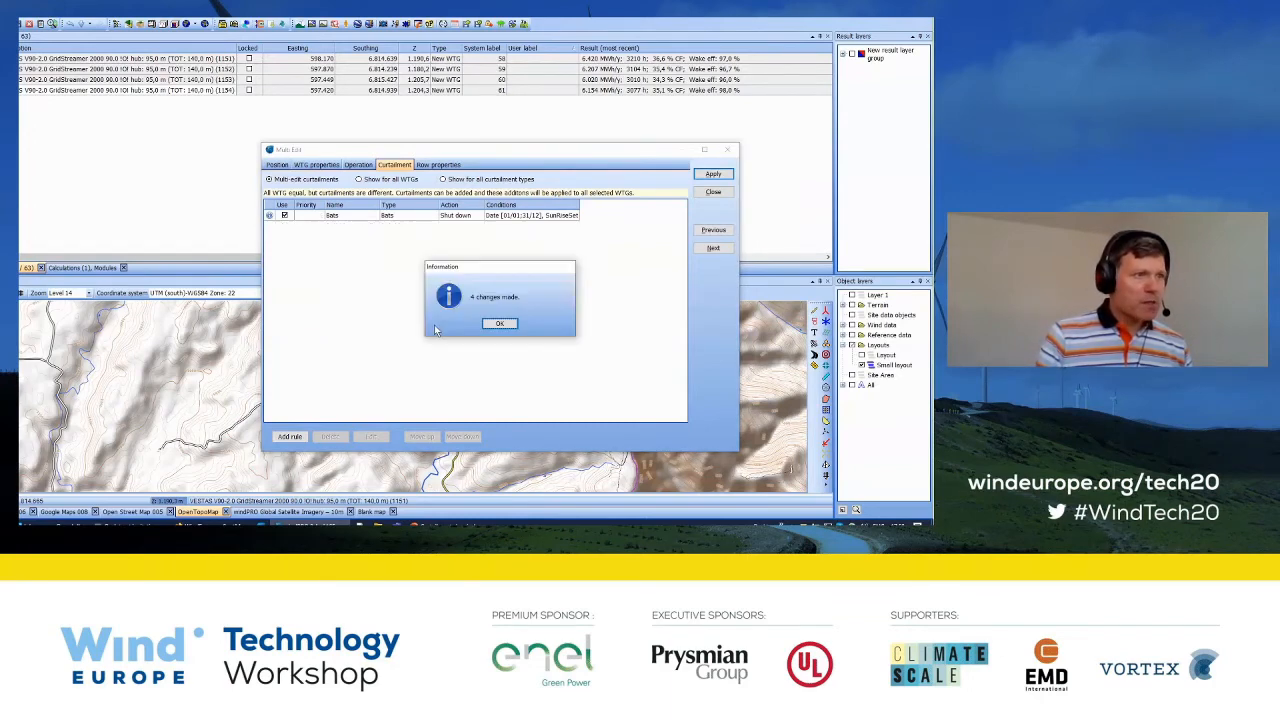
click(502, 324)
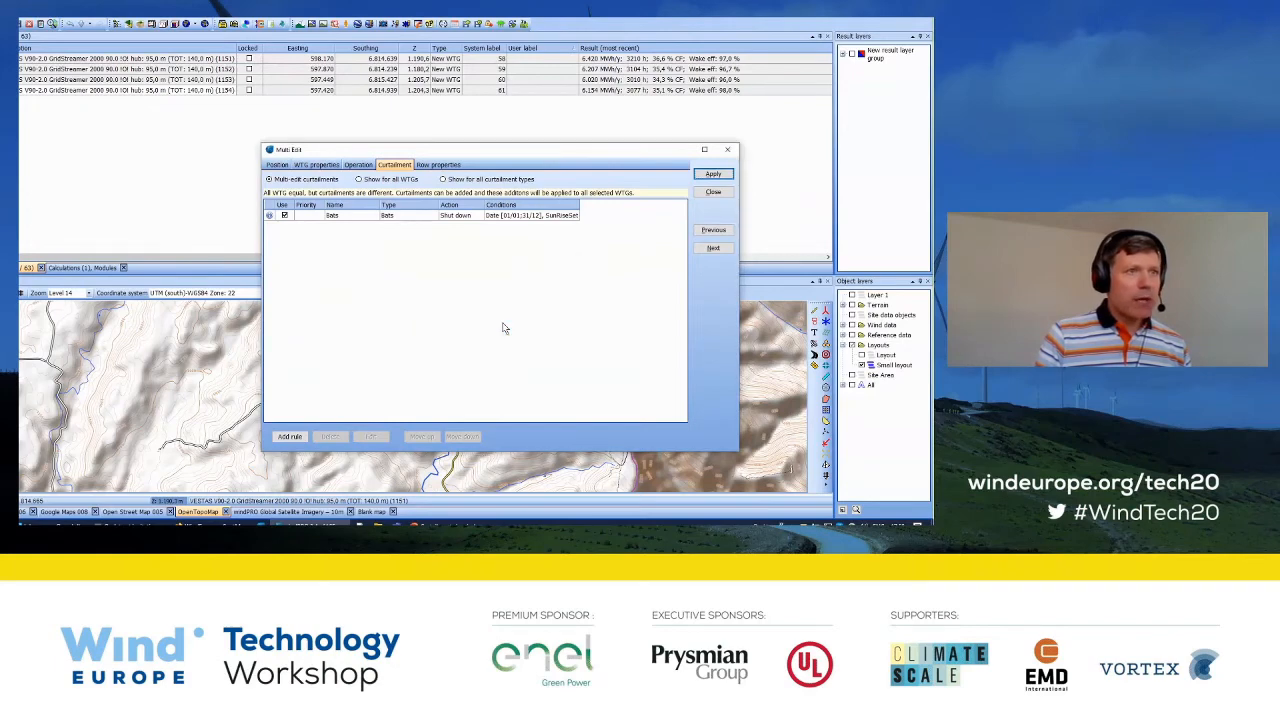
click(712, 193)
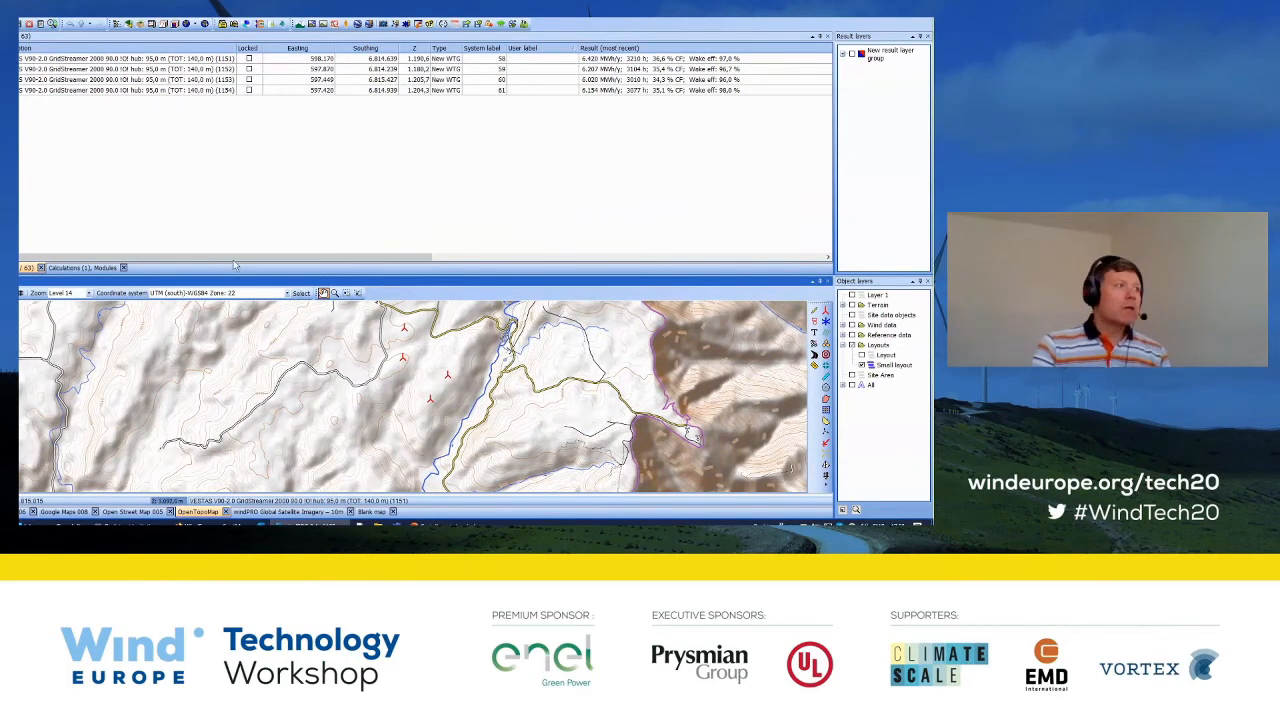
Clone the existing calculation TV on LT-corrected measurements
click(70, 269)
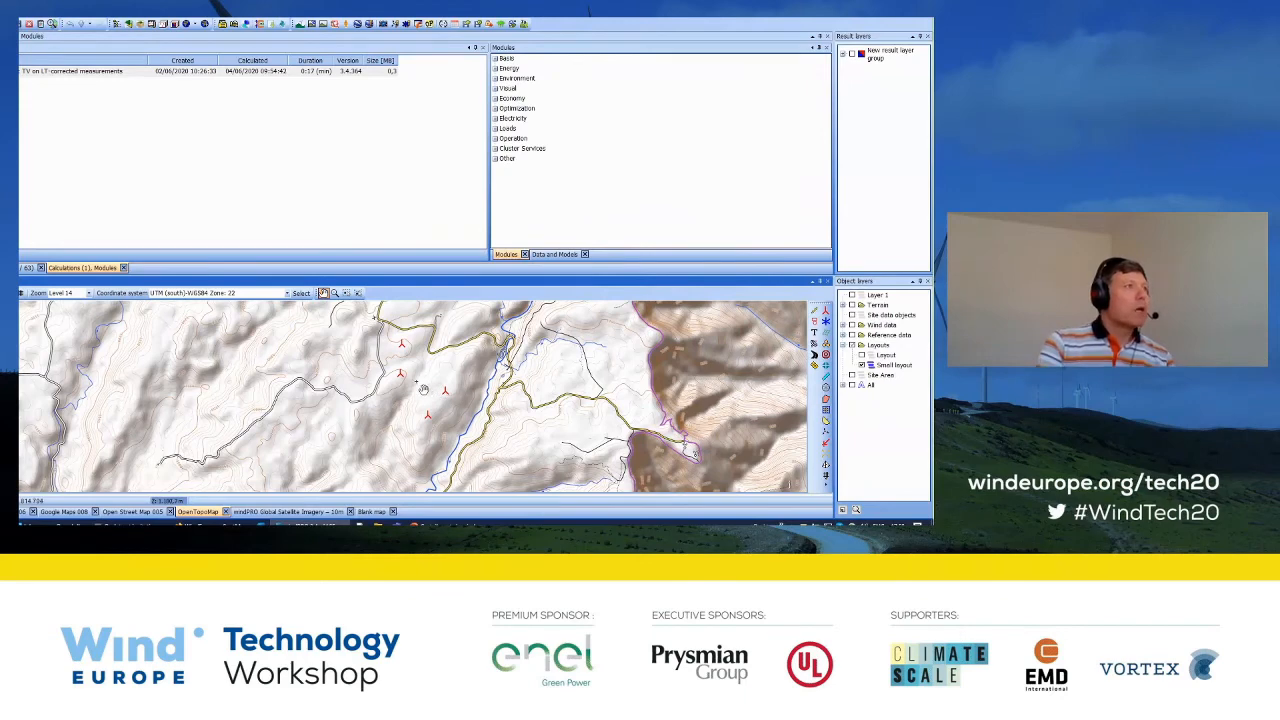
click(44, 72)
right_click(44, 77)
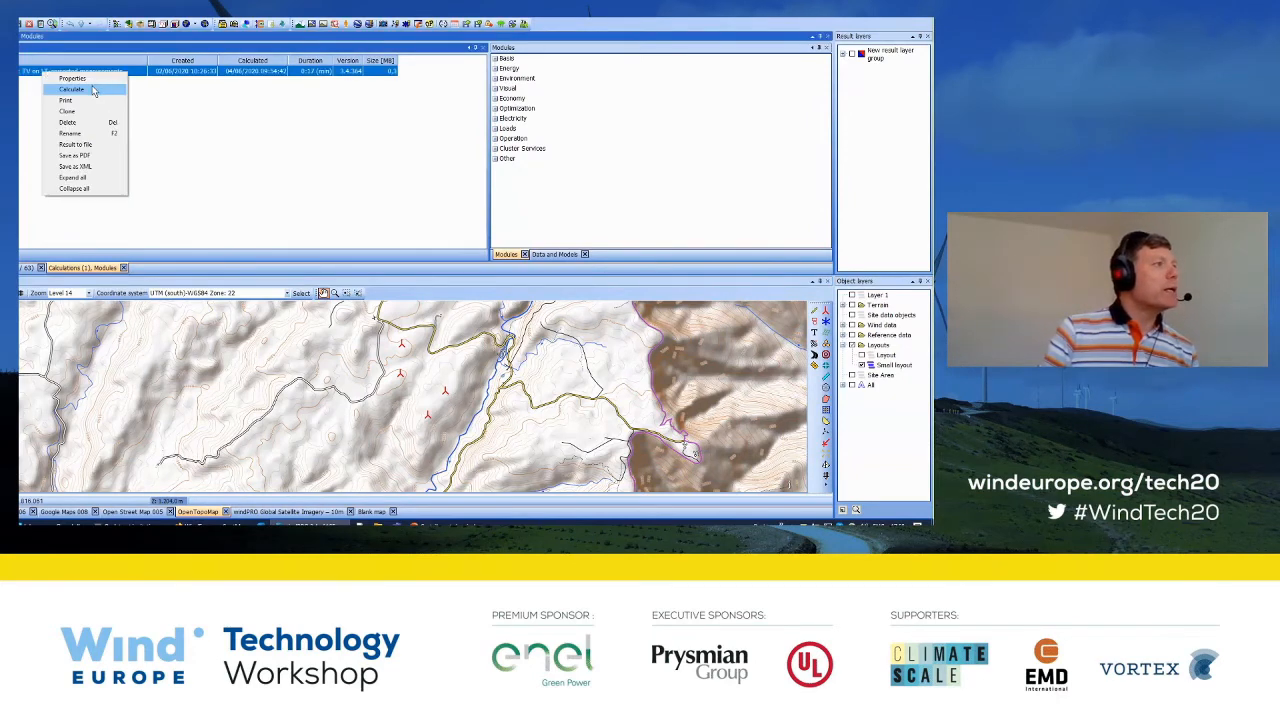
click(91, 114)
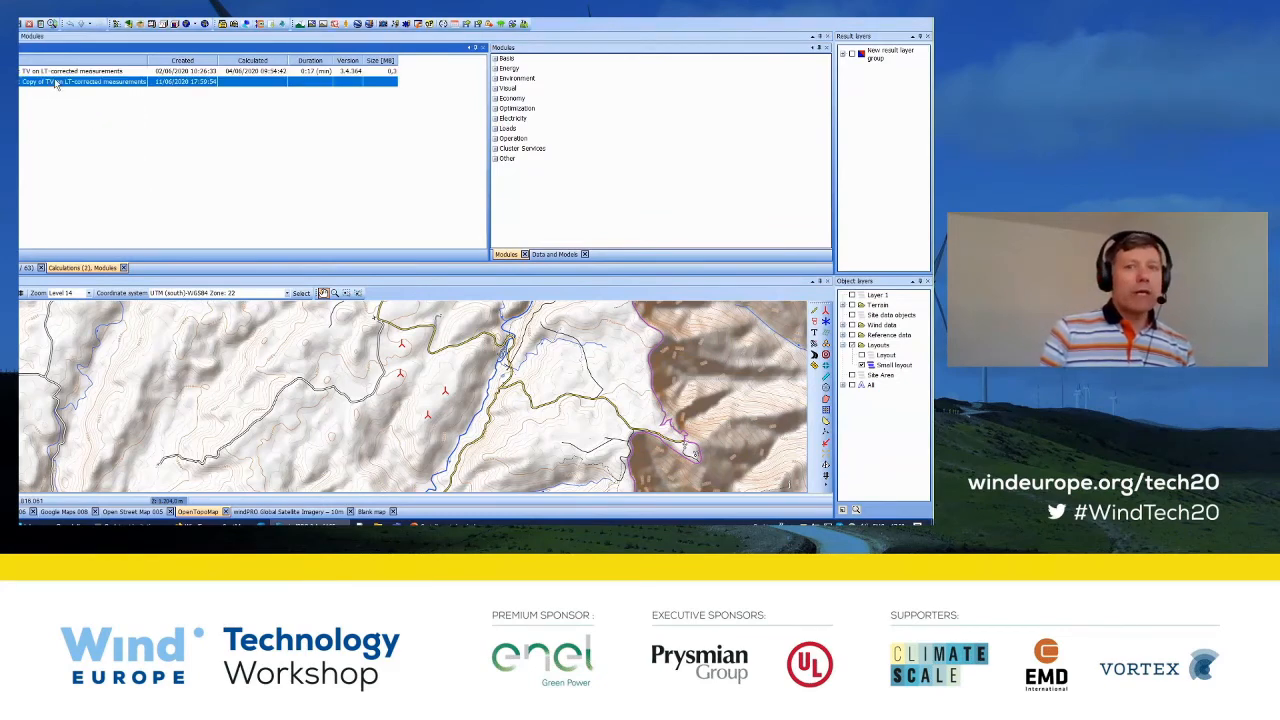
Open the cloned PARK calculation and rename it Curtailed TV on LT-corrected measurements
double_click(56, 81)
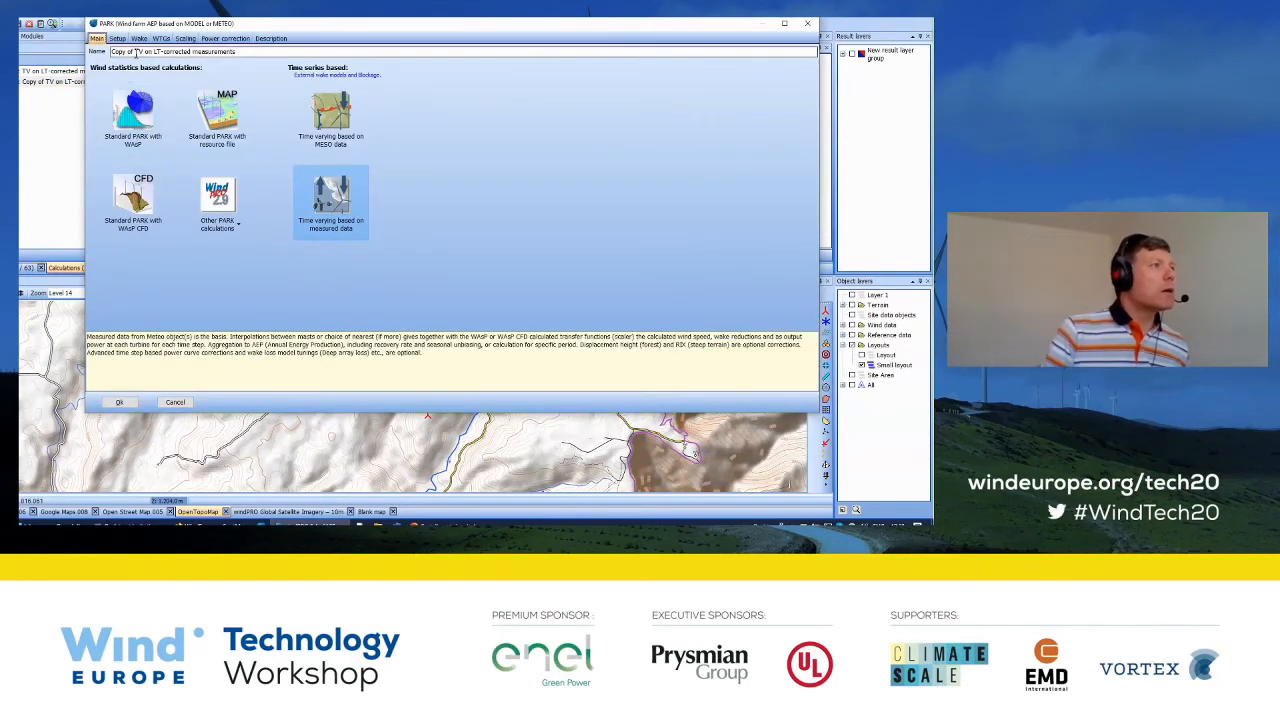
drag(137, 51, 82, 48)
text(Curtailed )
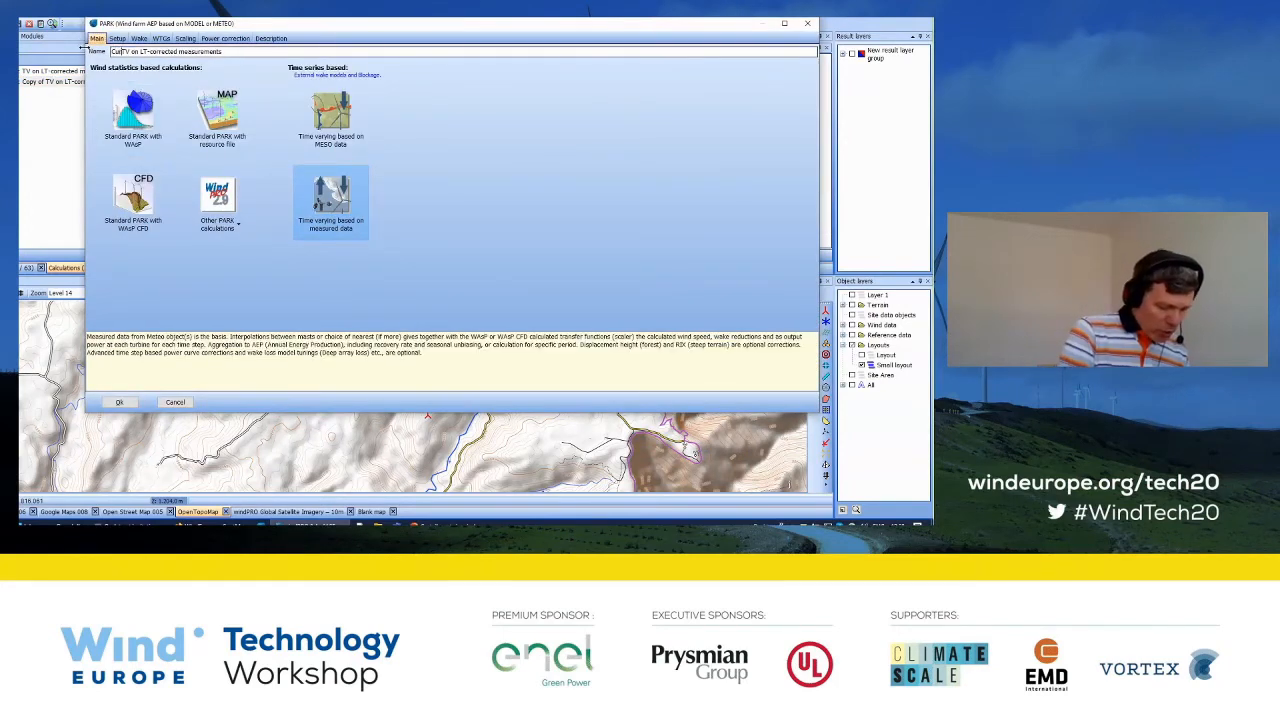
text(d)
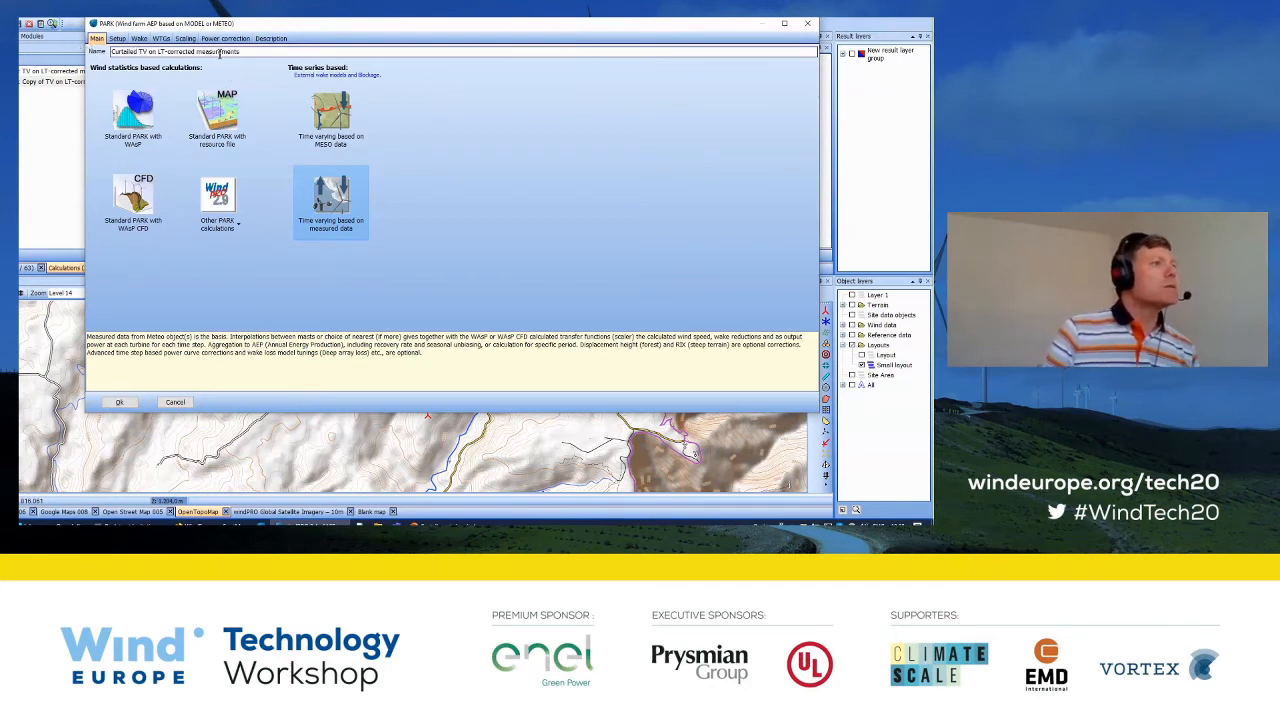
Enable the use of curtailment in the calculation setup and open its curtailment settings
click(117, 38)
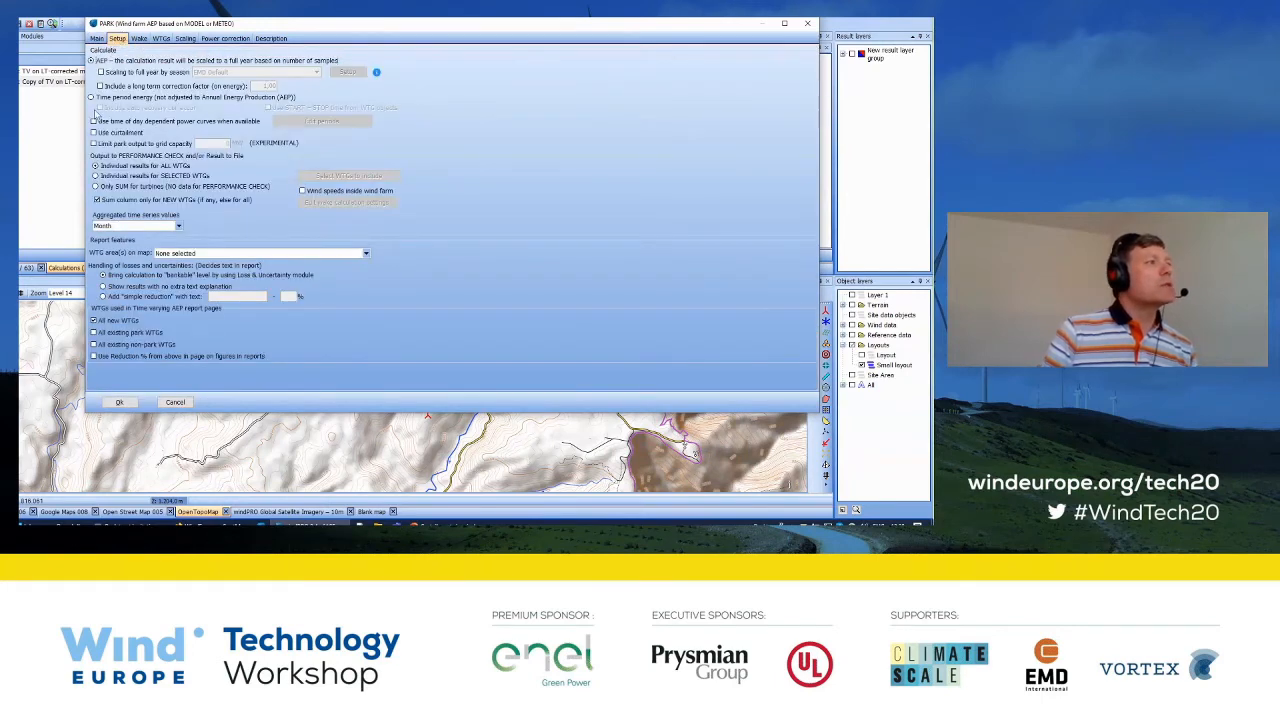
click(94, 132)
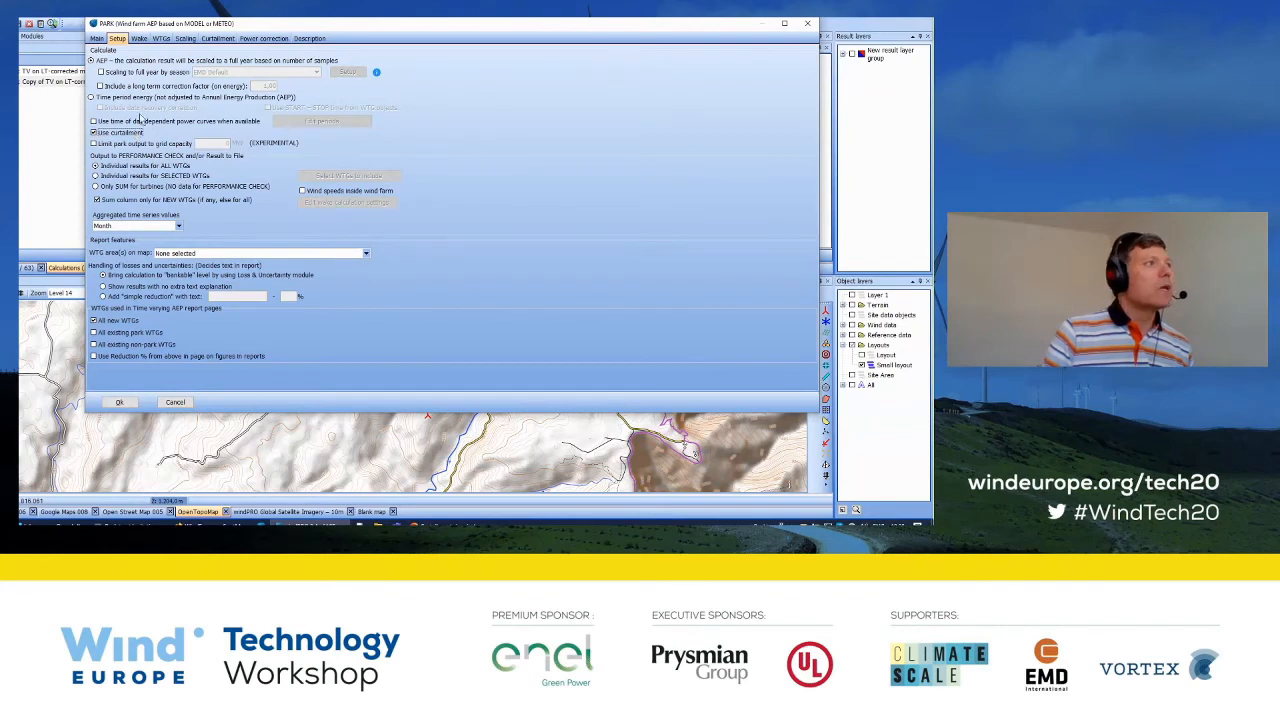
click(211, 41)
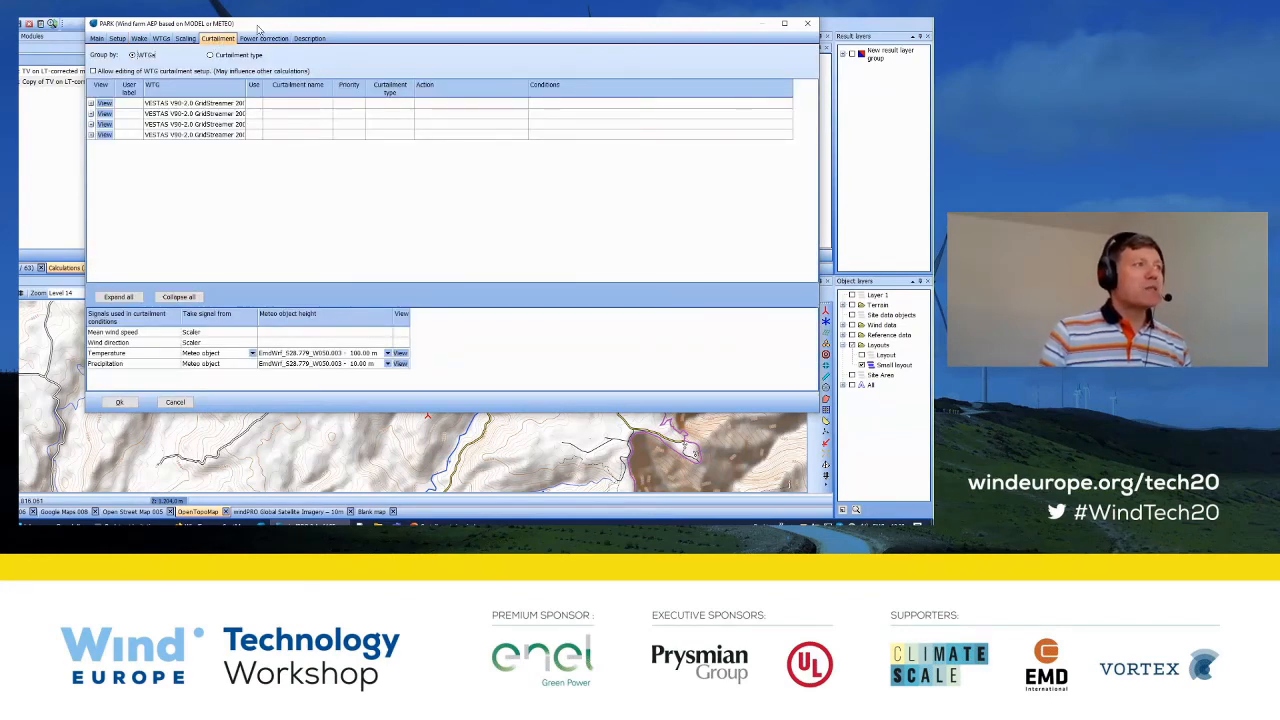
drag(257, 26, 247, 31)
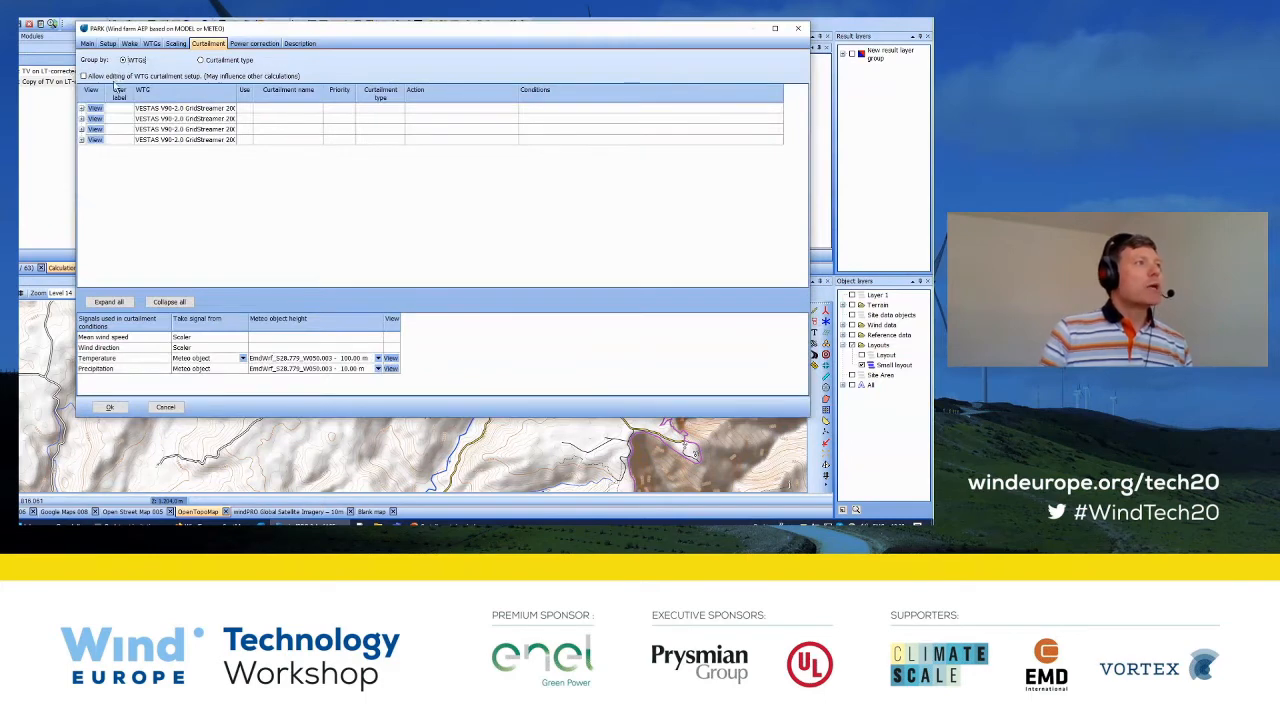
Group the rules by curtailment type, expand Bats, Noise and Wind sector management, and briefly allow editing of the WTG curtailment setup
click(201, 60)
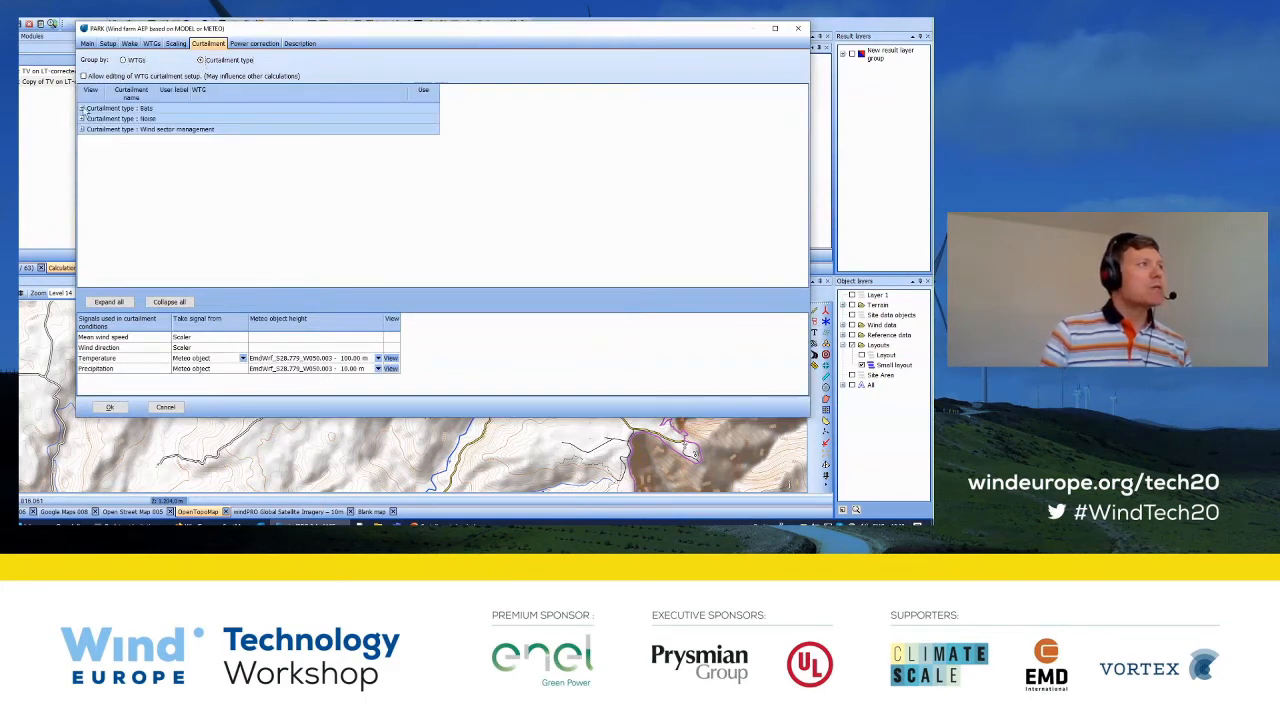
click(82, 108)
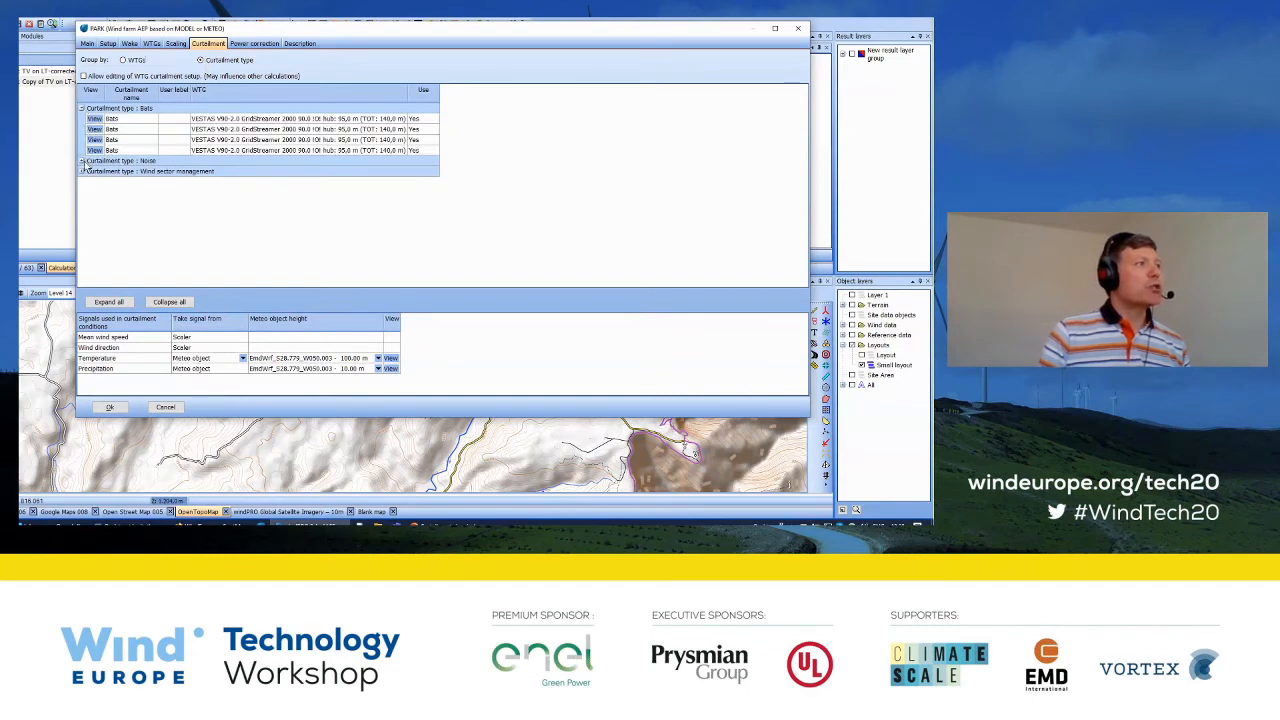
click(86, 162)
click(81, 161)
click(82, 193)
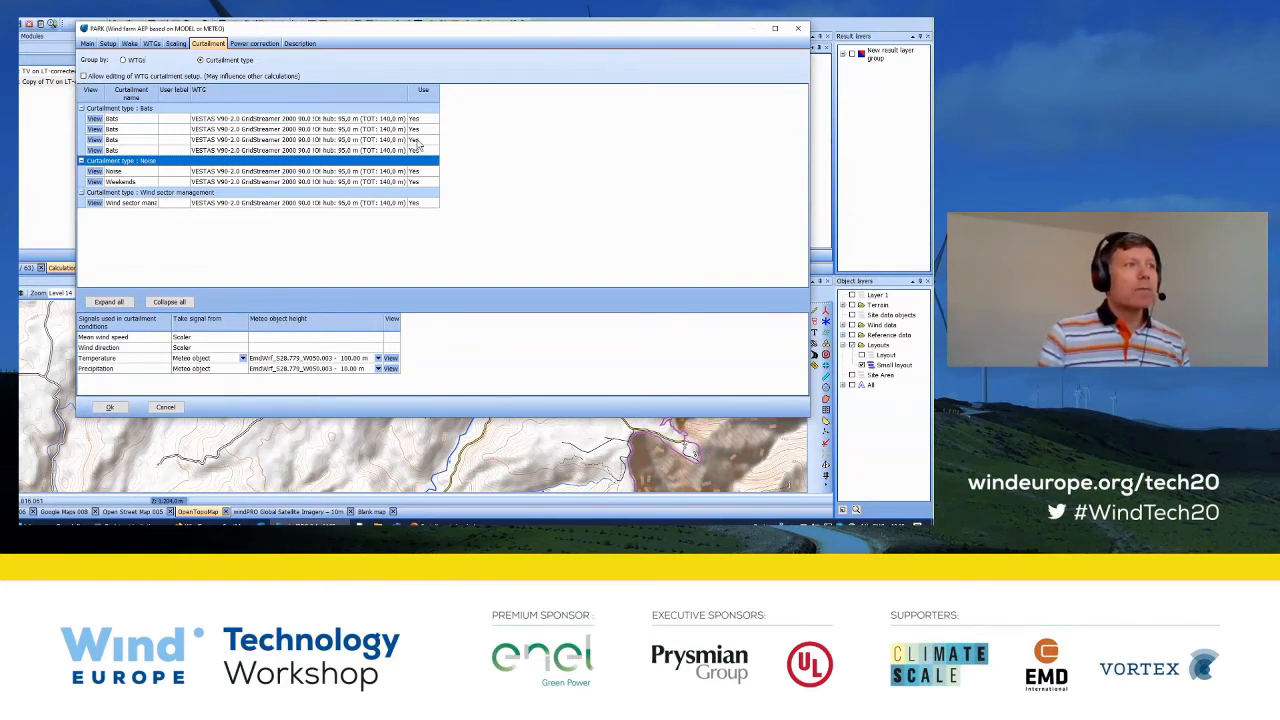
click(377, 97)
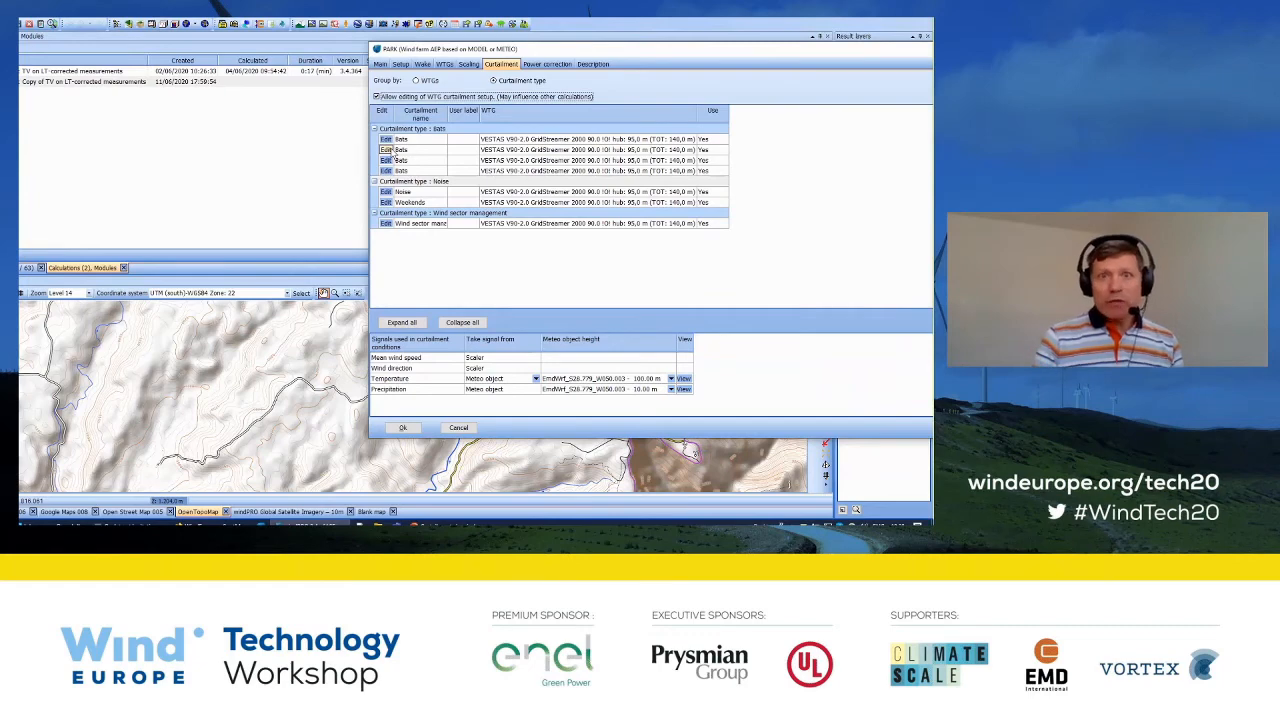
click(377, 97)
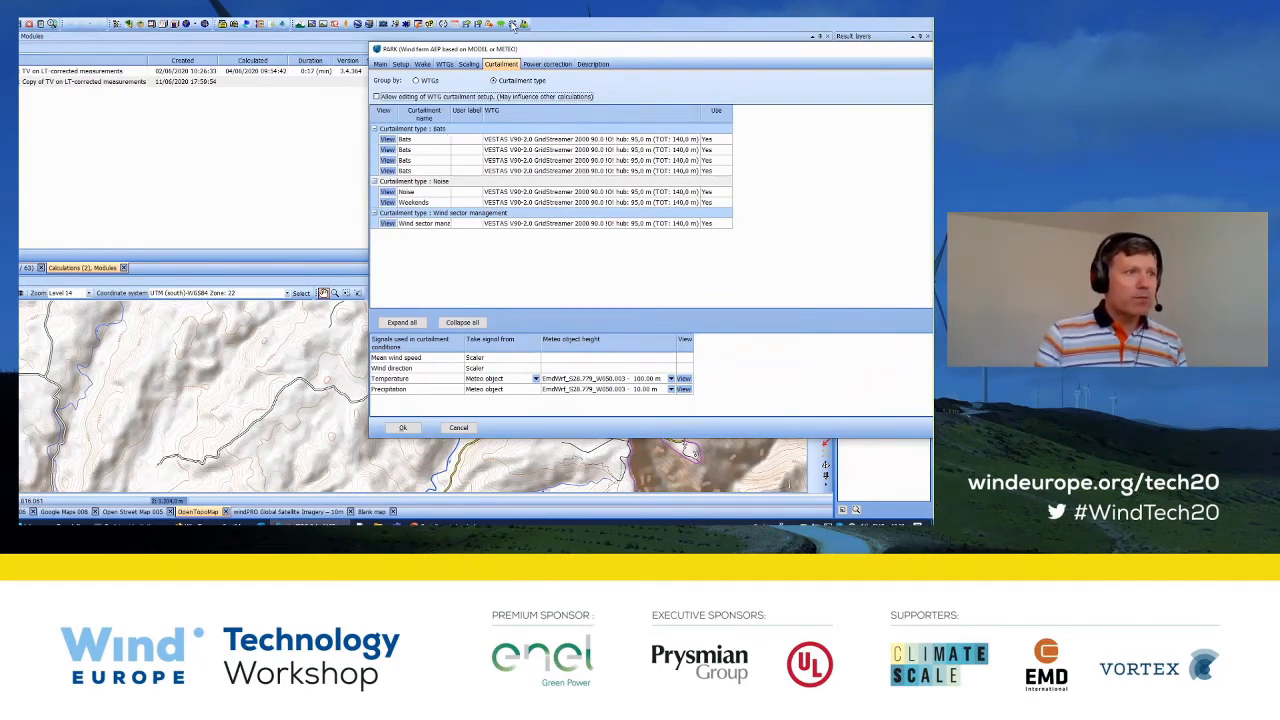
Examine the meteo object heights available as the source of the temperature signal
drag(506, 50, 472, 18)
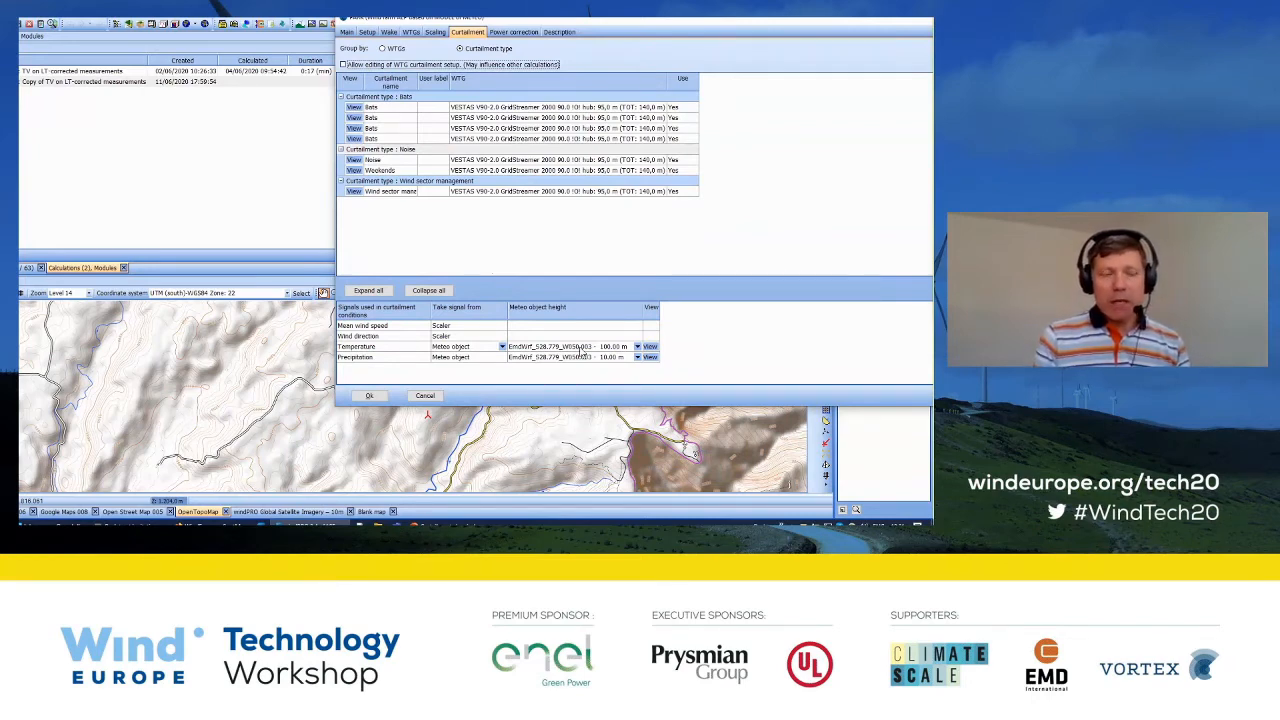
click(637, 347)
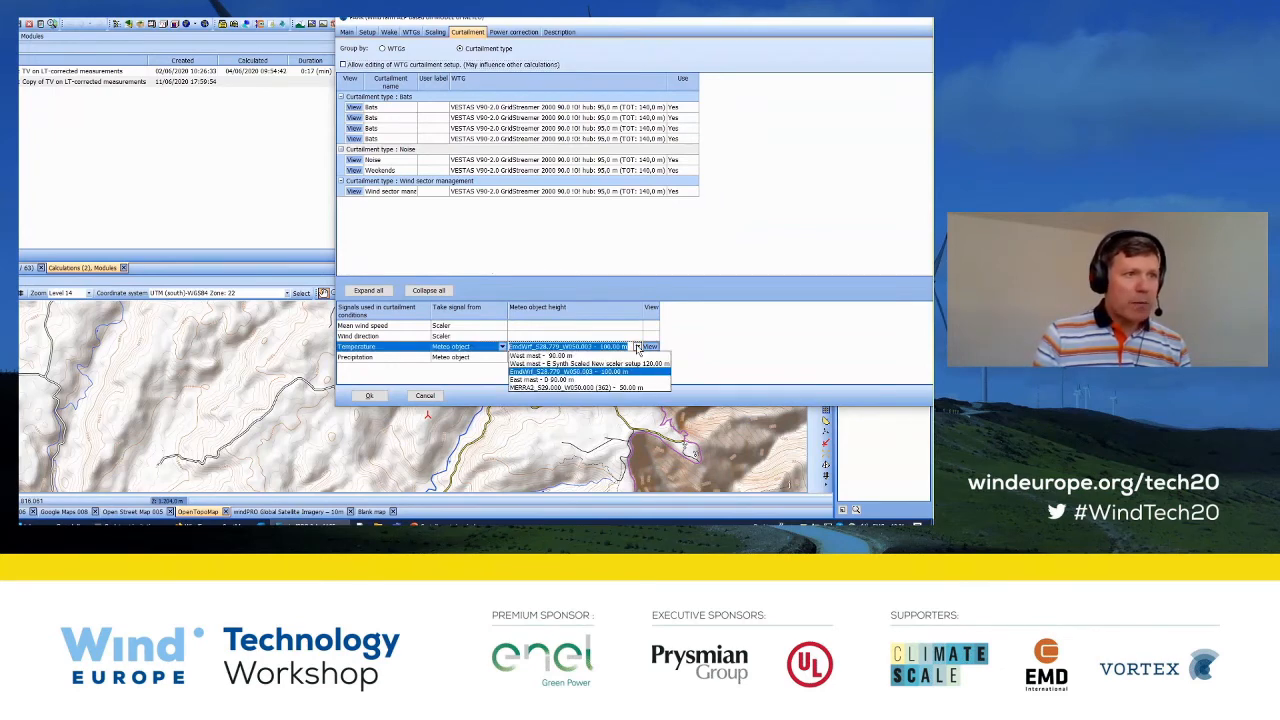
click(637, 347)
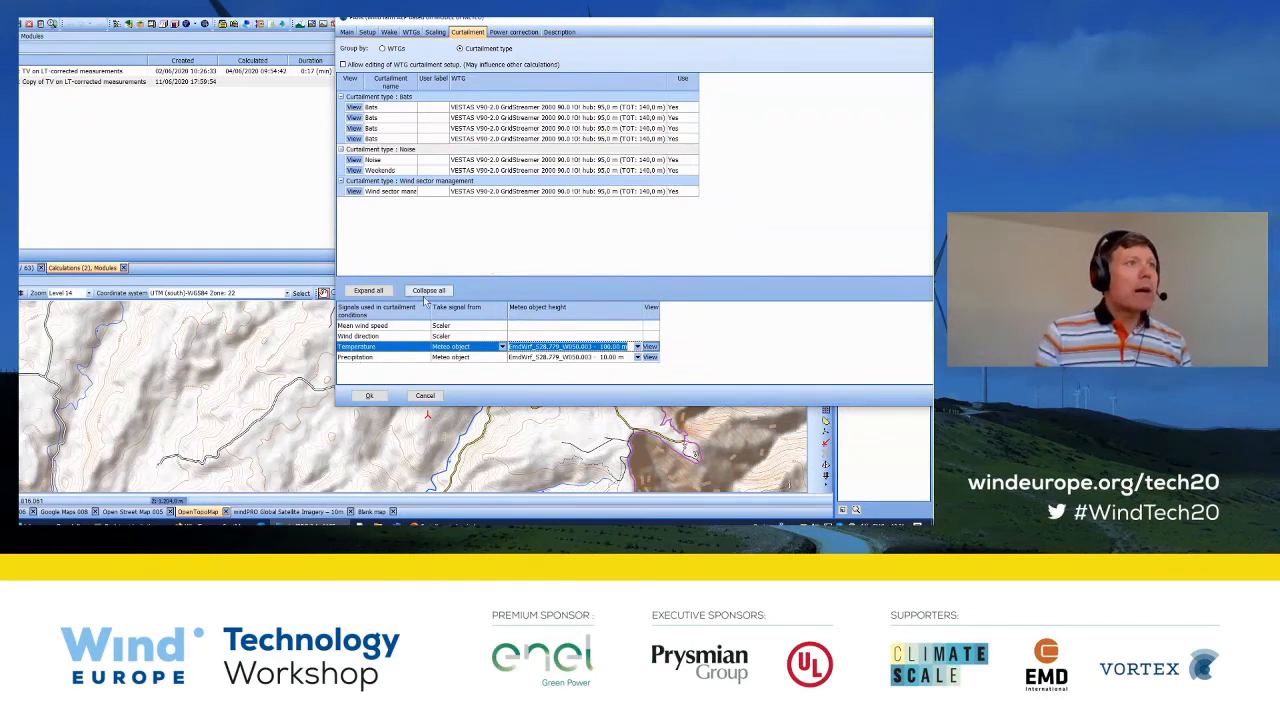
Accept the PARK settings and run the curtailed calculation
click(370, 396)
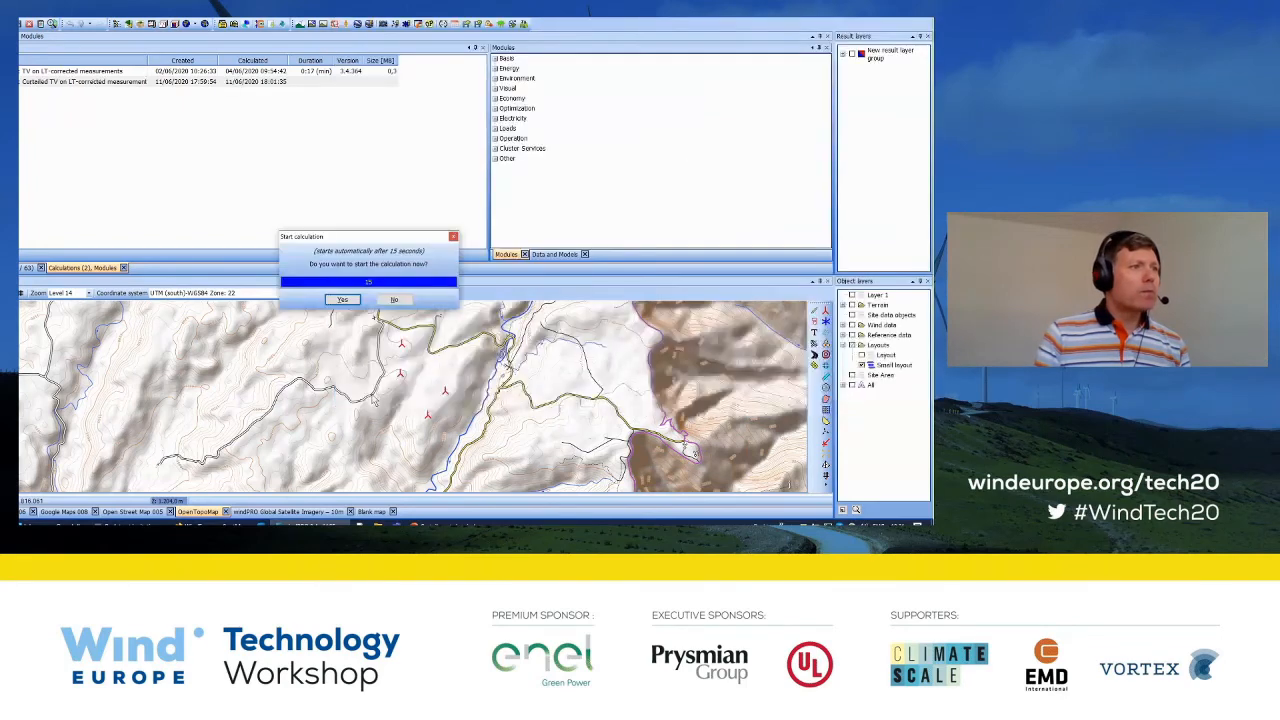
click(344, 299)
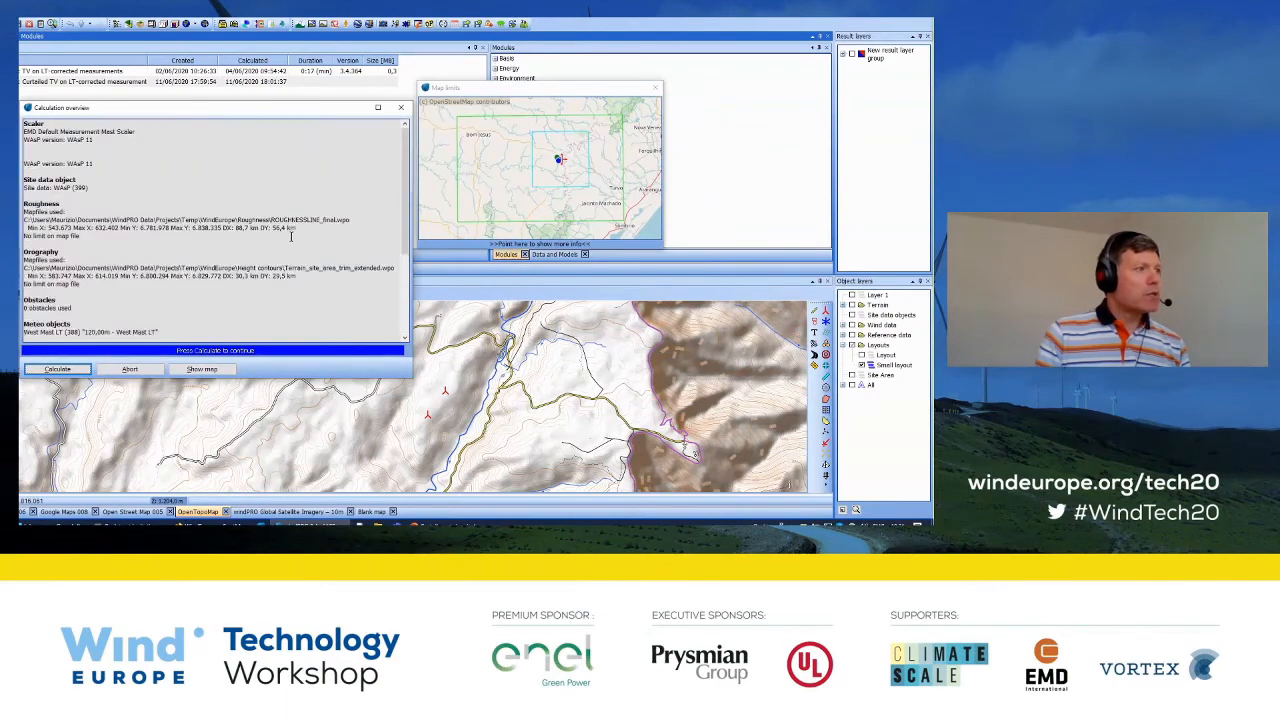
click(58, 369)
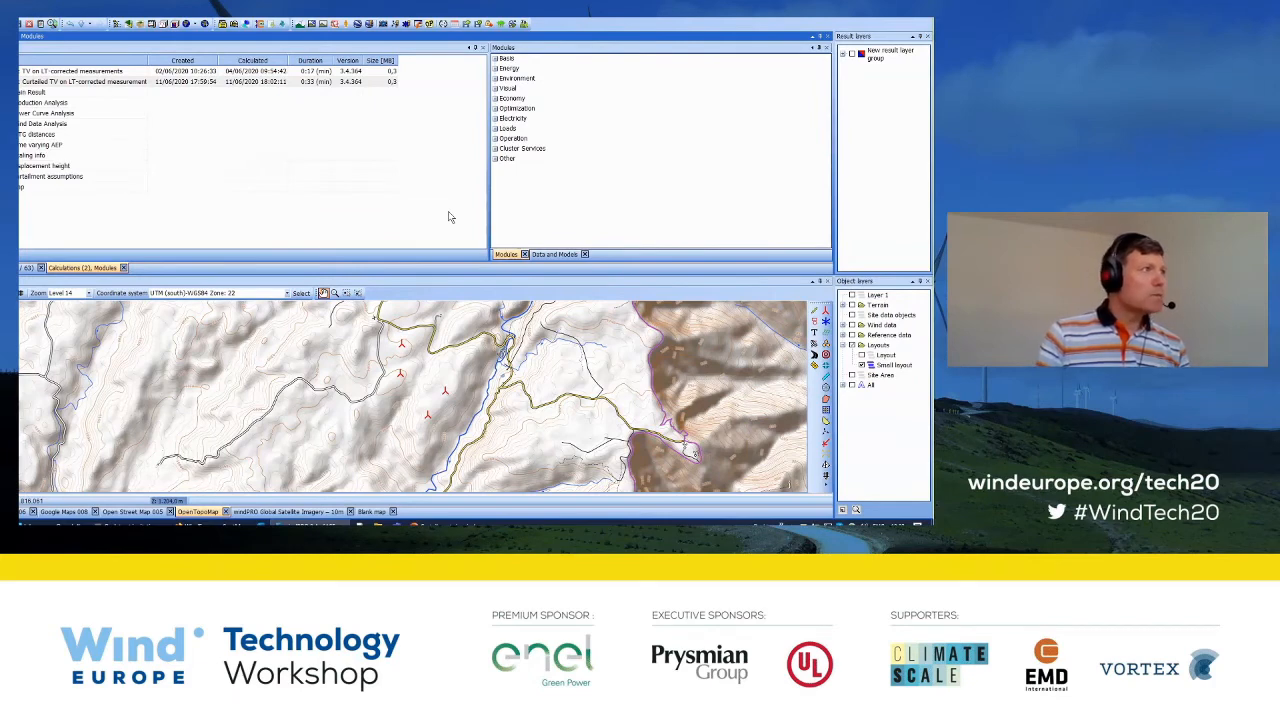
Preview the curtailed calculation's report with Main Result, Production Analysis and Curtailment assumptions included
click(78, 83)
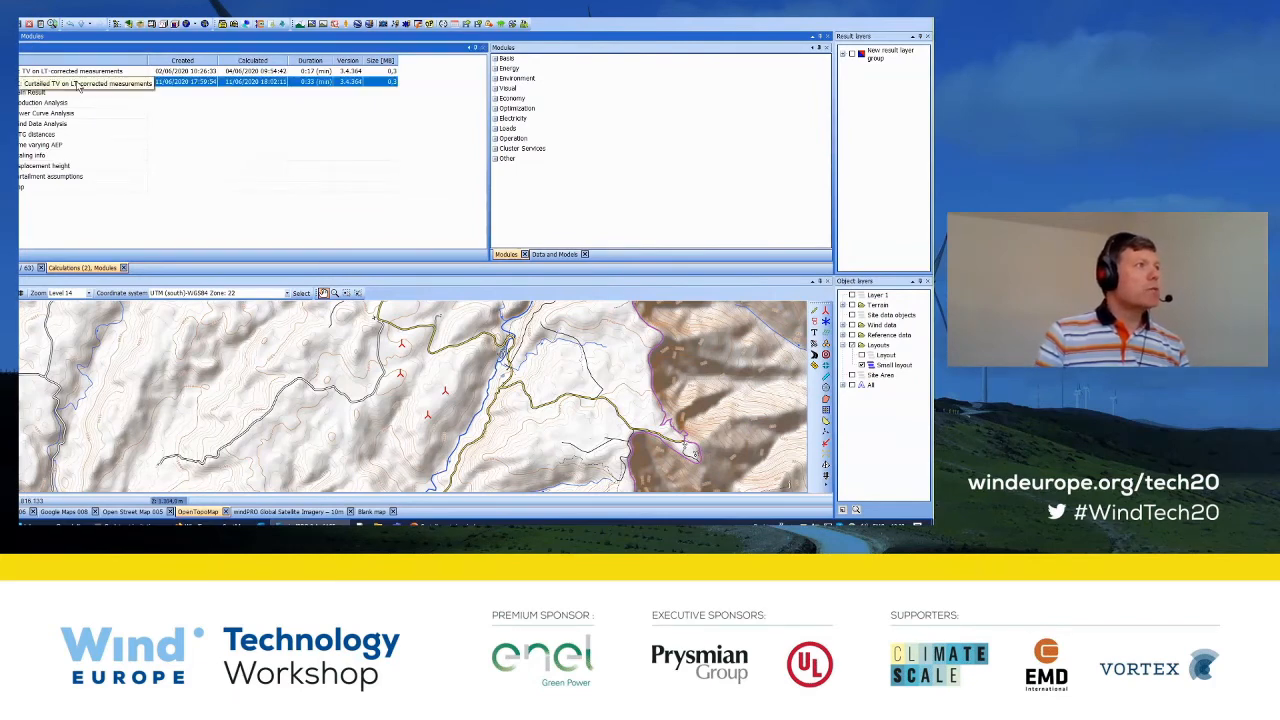
right_click(79, 87)
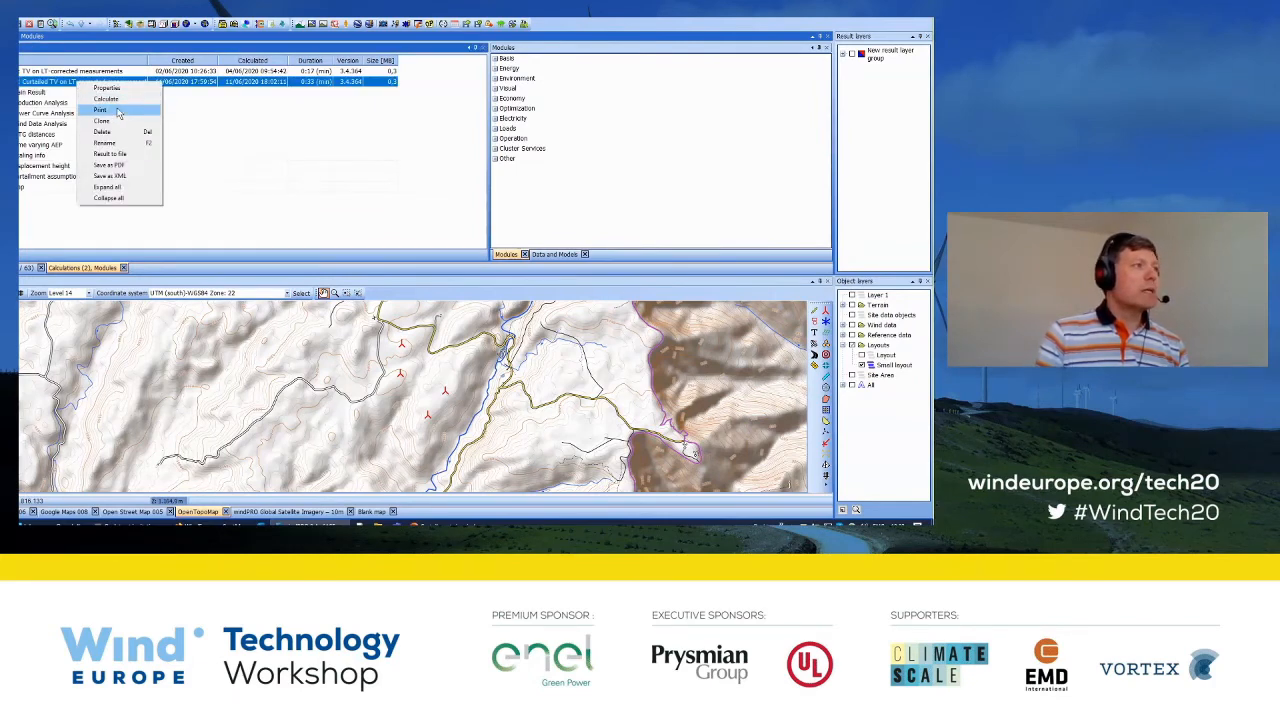
click(117, 112)
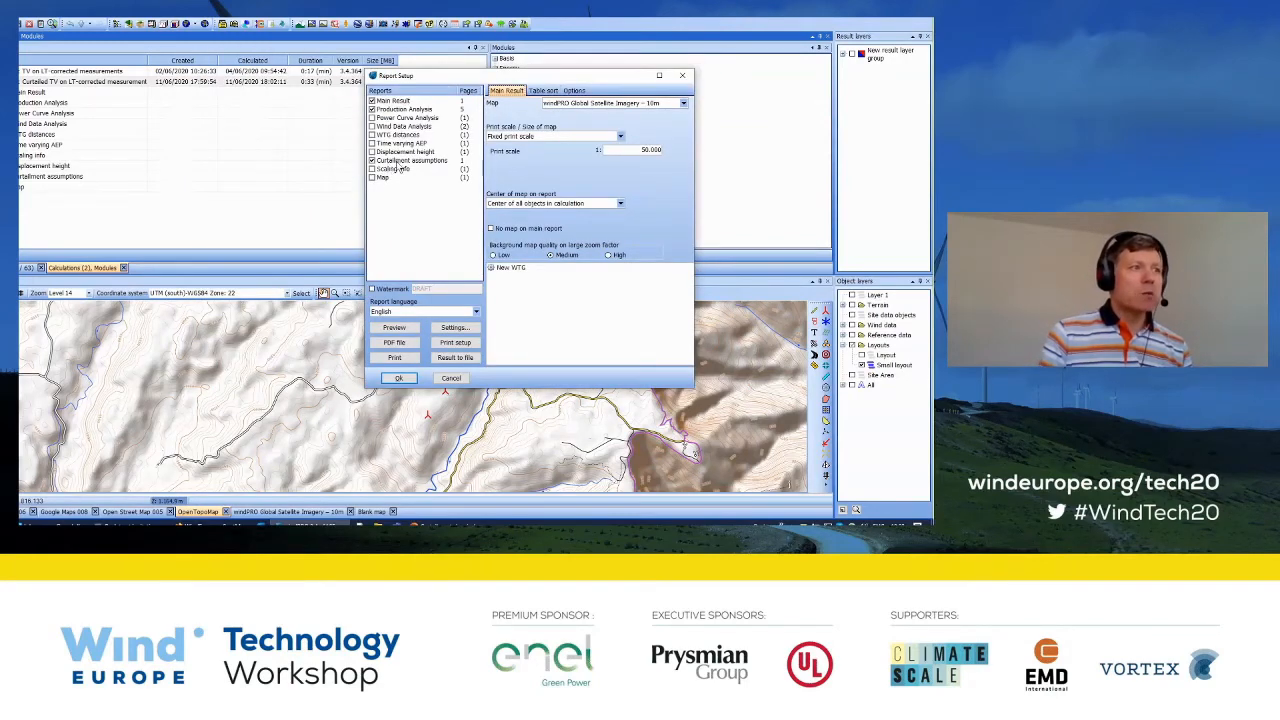
click(403, 330)
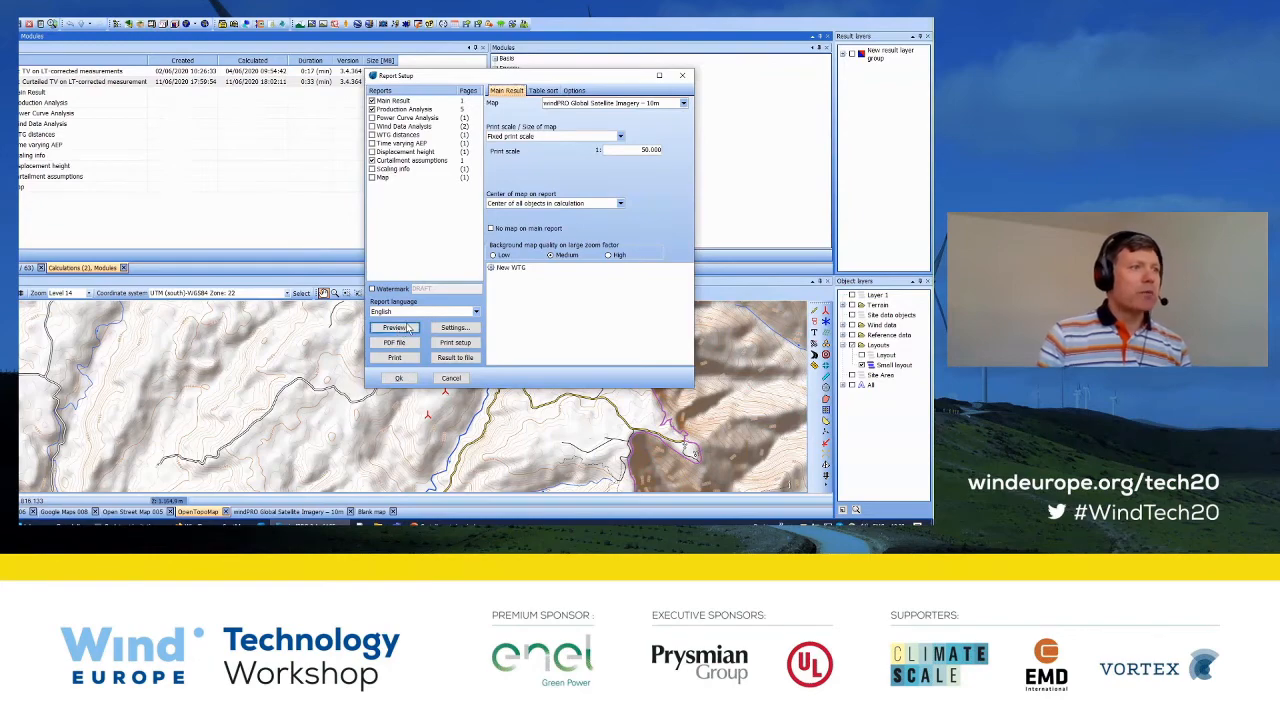